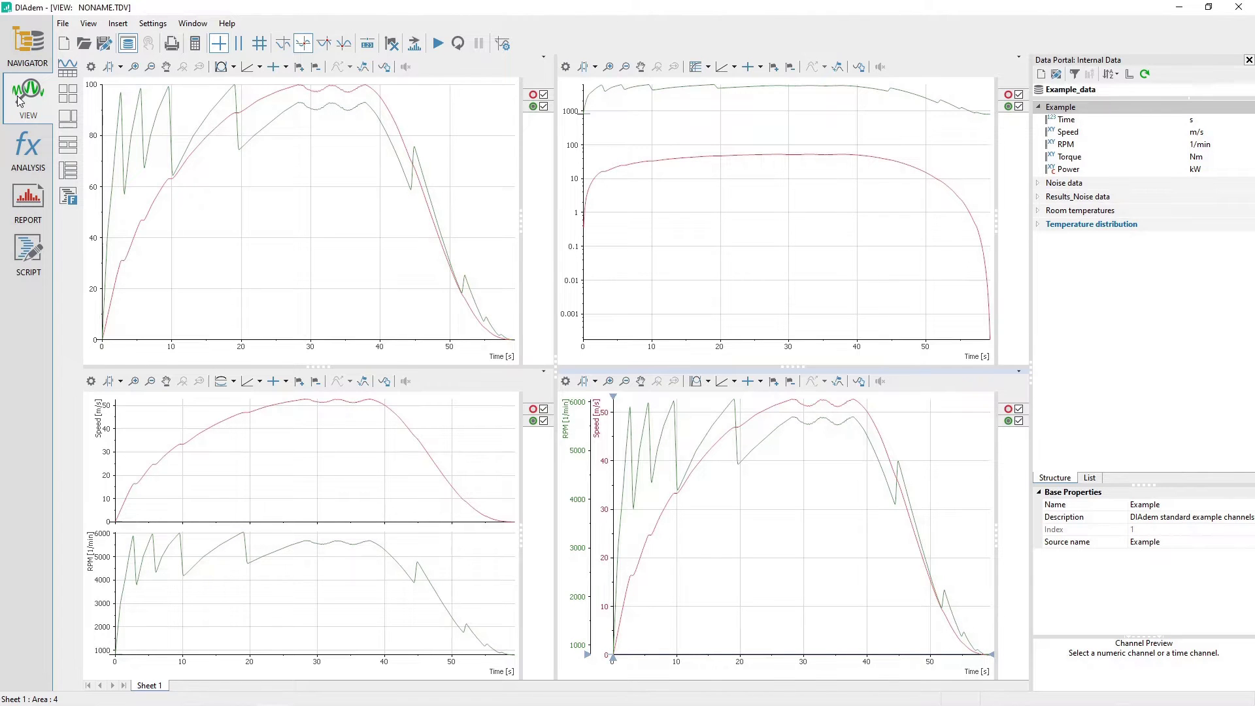
Step: Start a new VIEW layout without saving the old one and partition the sheet into a 2x2 grid
left_click(63, 23)
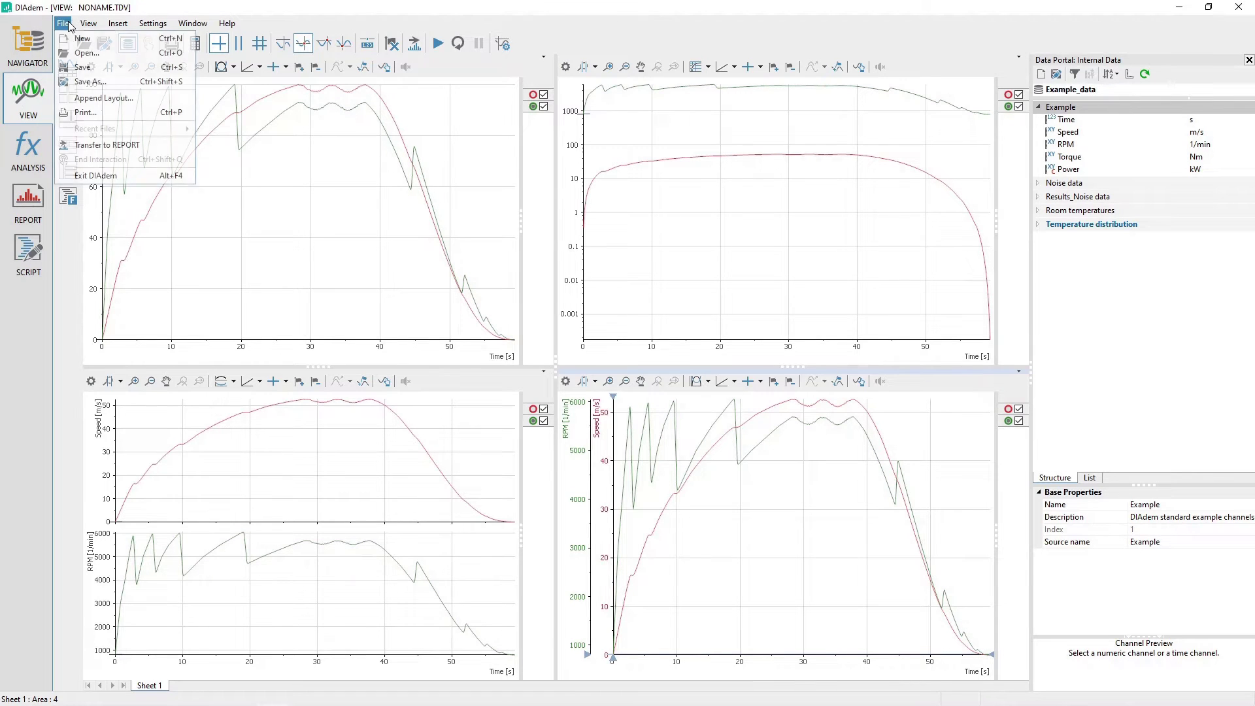
left_click(95, 44)
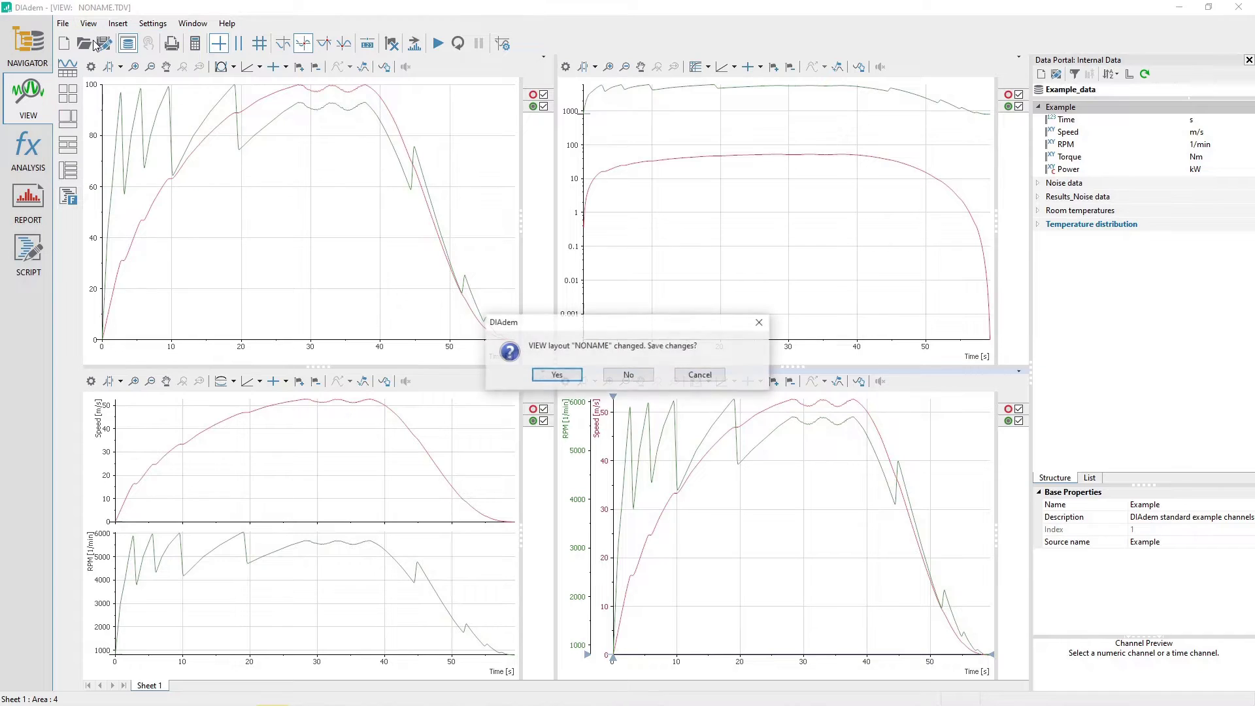
left_click(631, 374)
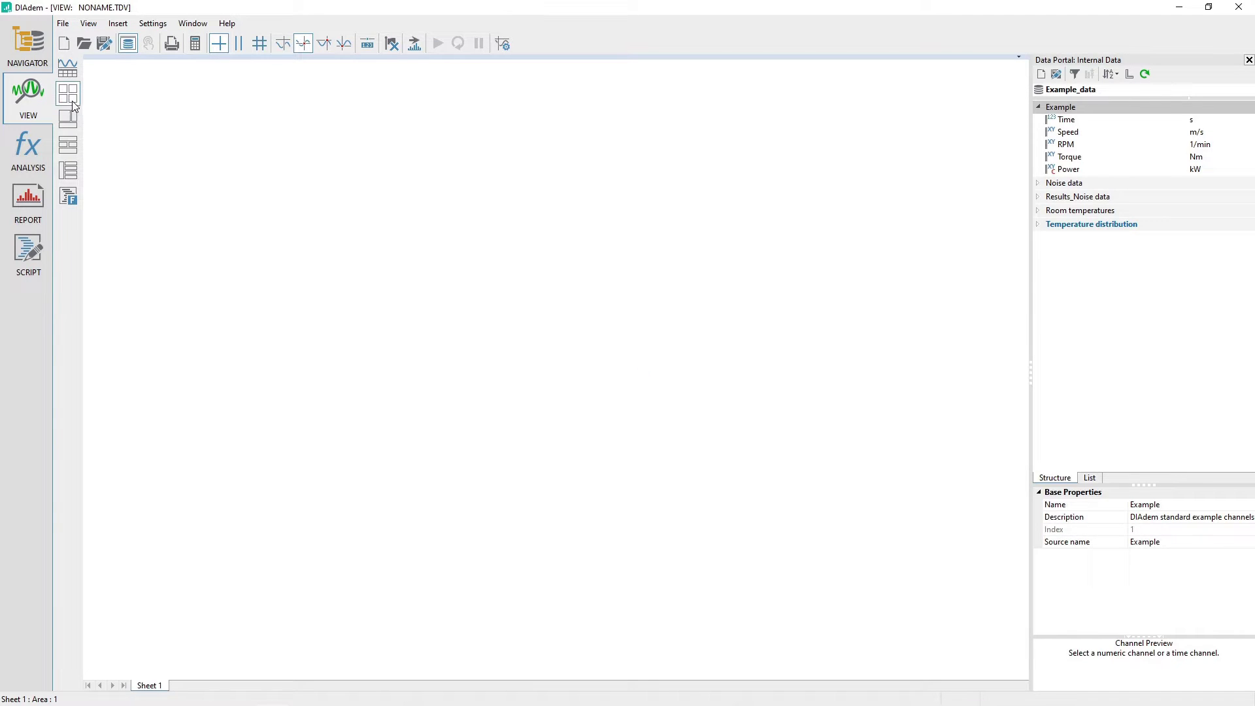
left_click(68, 94)
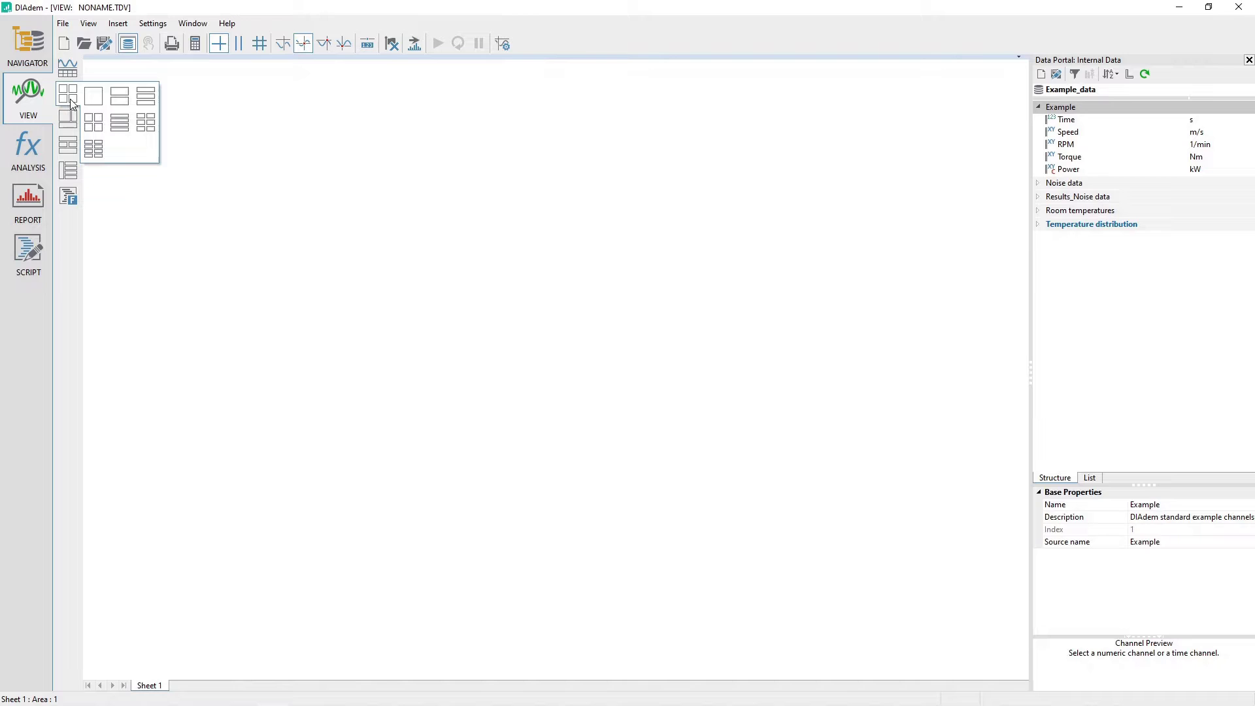
left_click(98, 125)
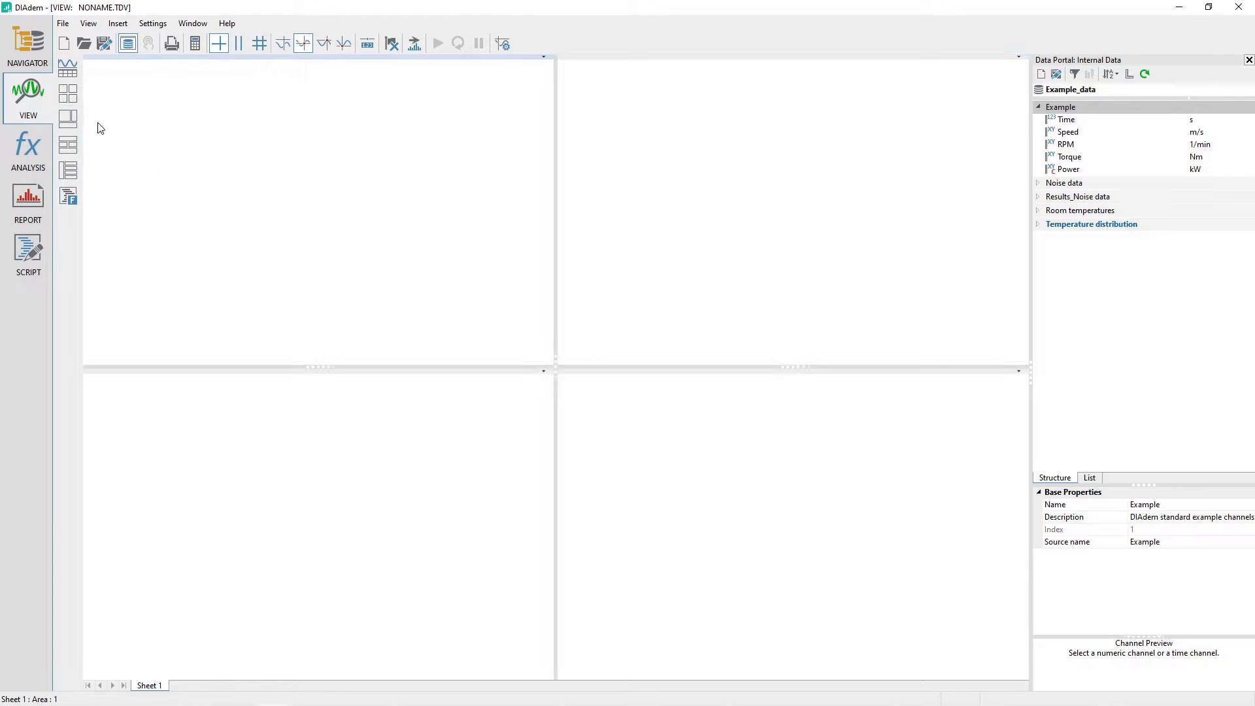
Step: Select the Time, Speed and RPM channels and plot them as a 2D axis system in the top-left area
left_click(1067, 121)
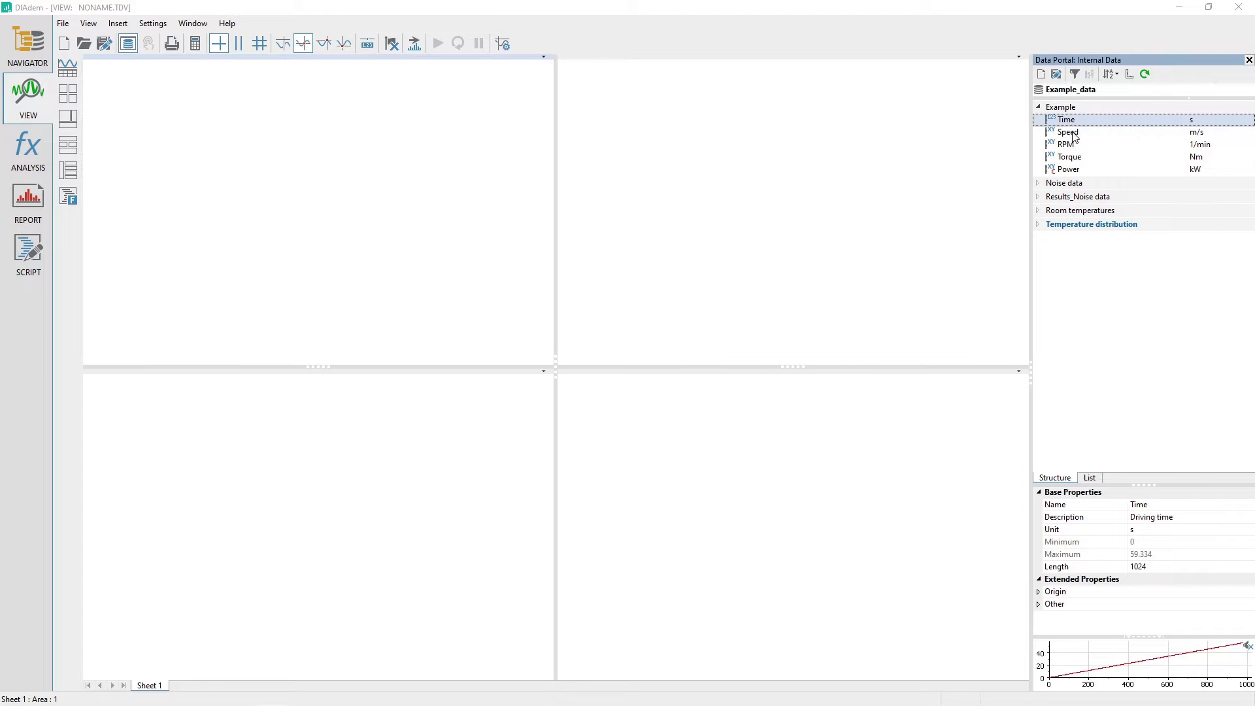
left_click(1072, 134, "shift")
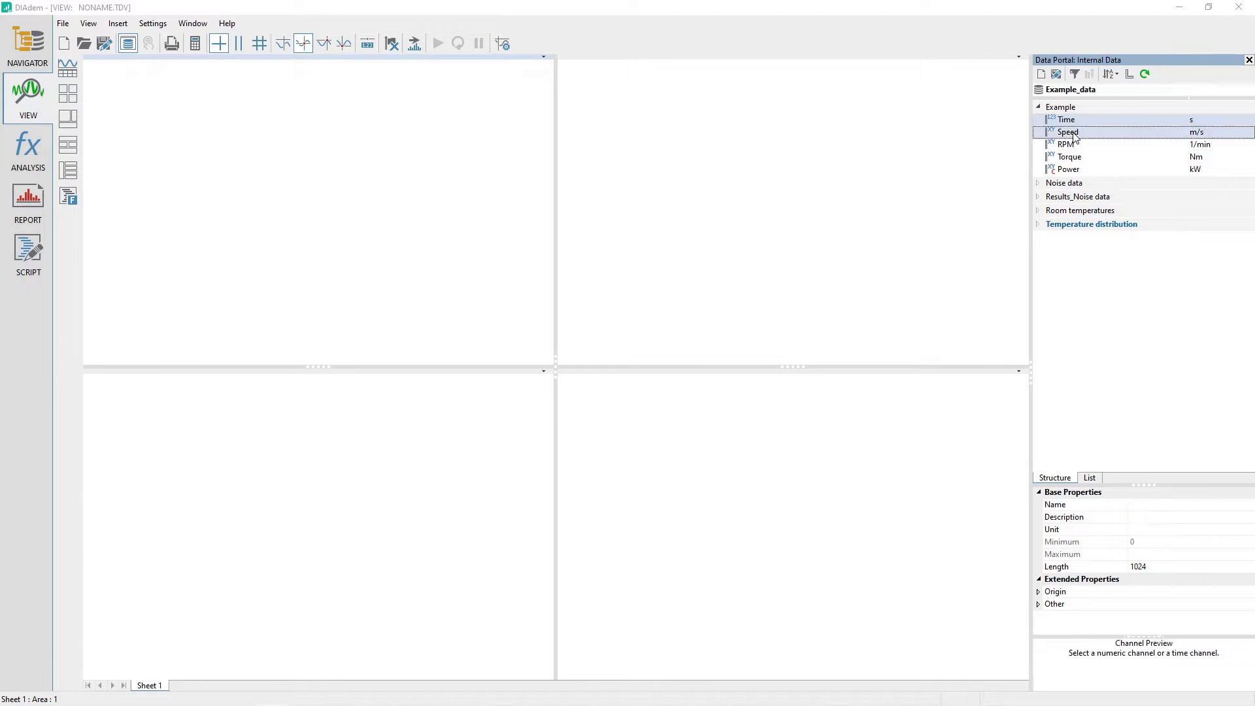
left_click(1070, 146, "shift")
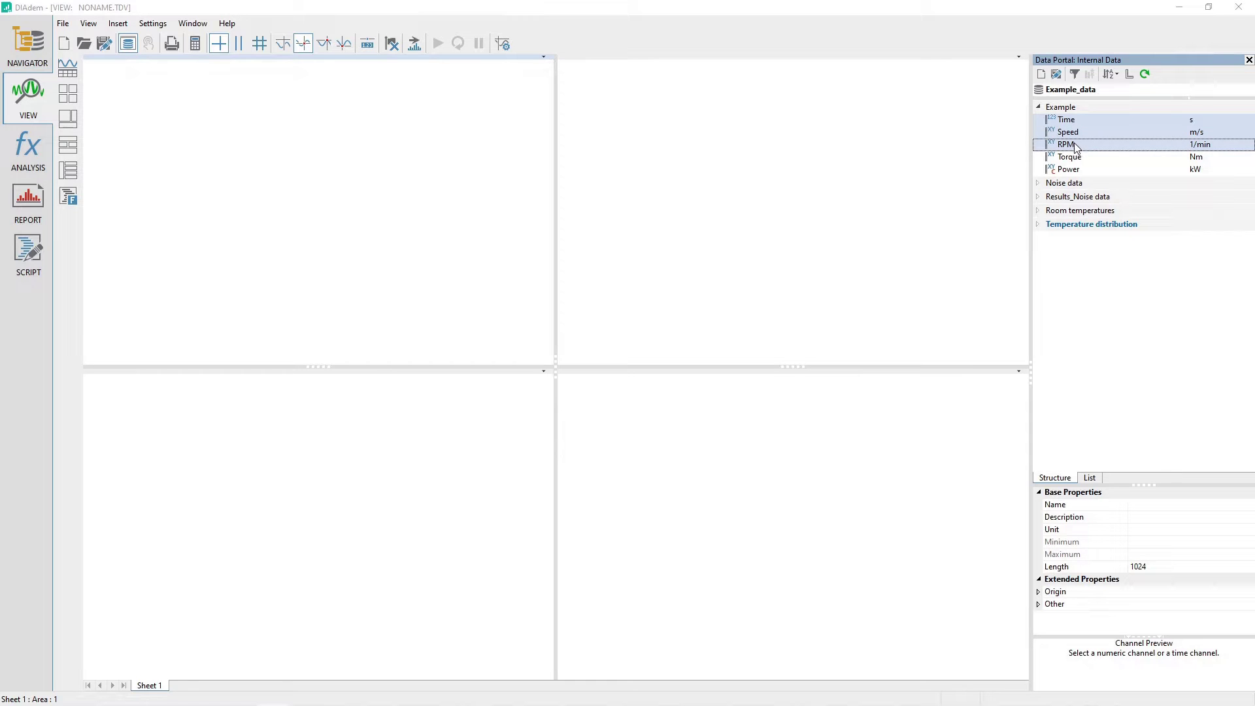
left_click_drag(1075, 147, 278, 172)
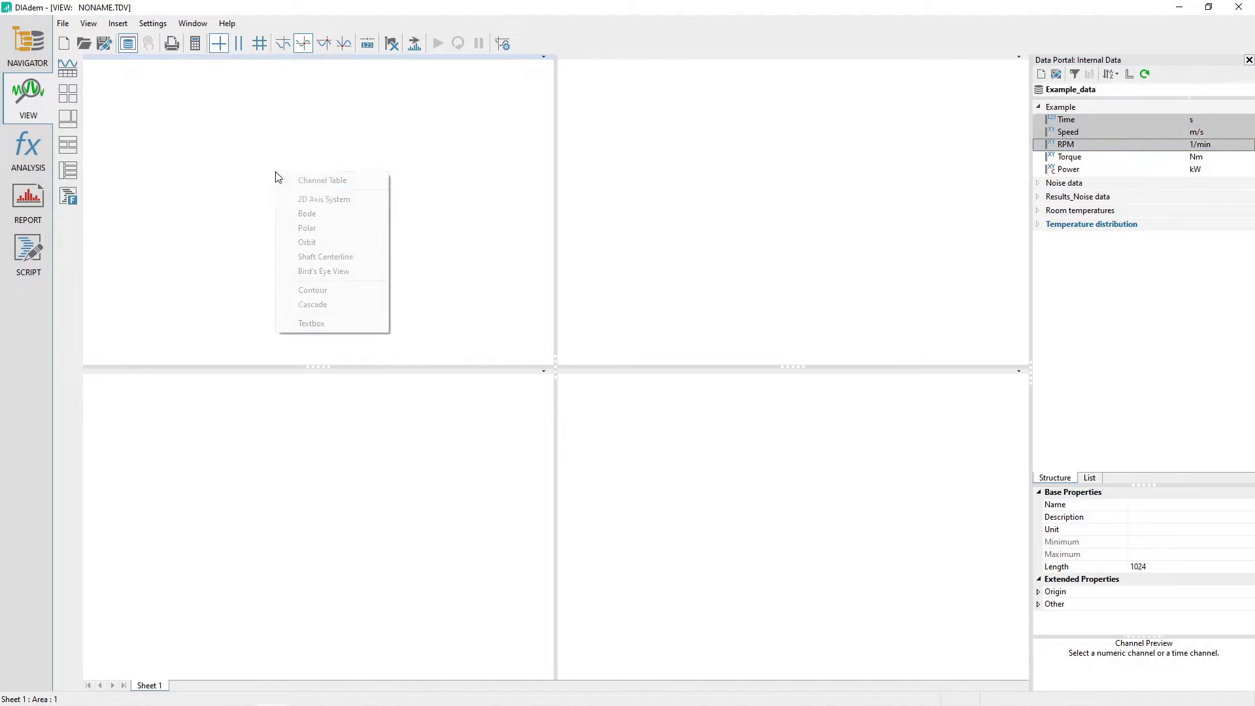
left_click(373, 200)
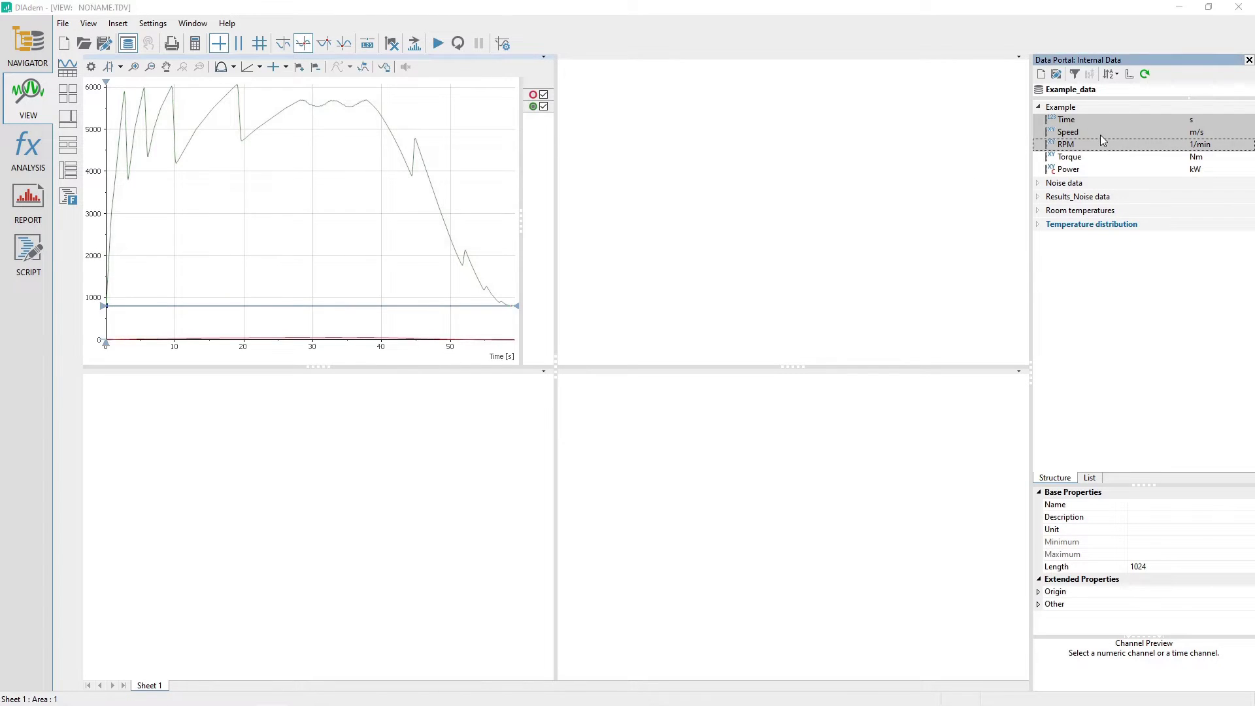
Step: Plot the same three channels as 2D axis systems in the top-right, lower-left and lower-right areas
left_click_drag(1101, 141, 745, 161)
left_click(825, 185)
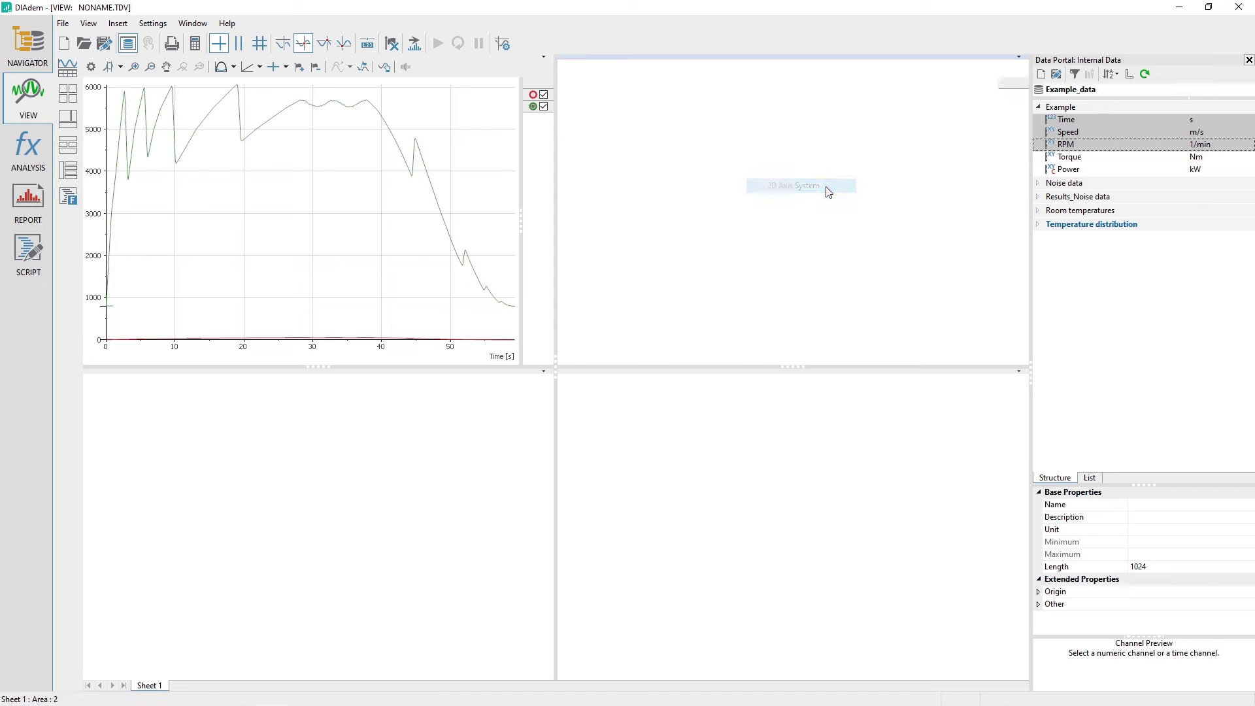
left_click_drag(1061, 135, 280, 474)
left_click(347, 490)
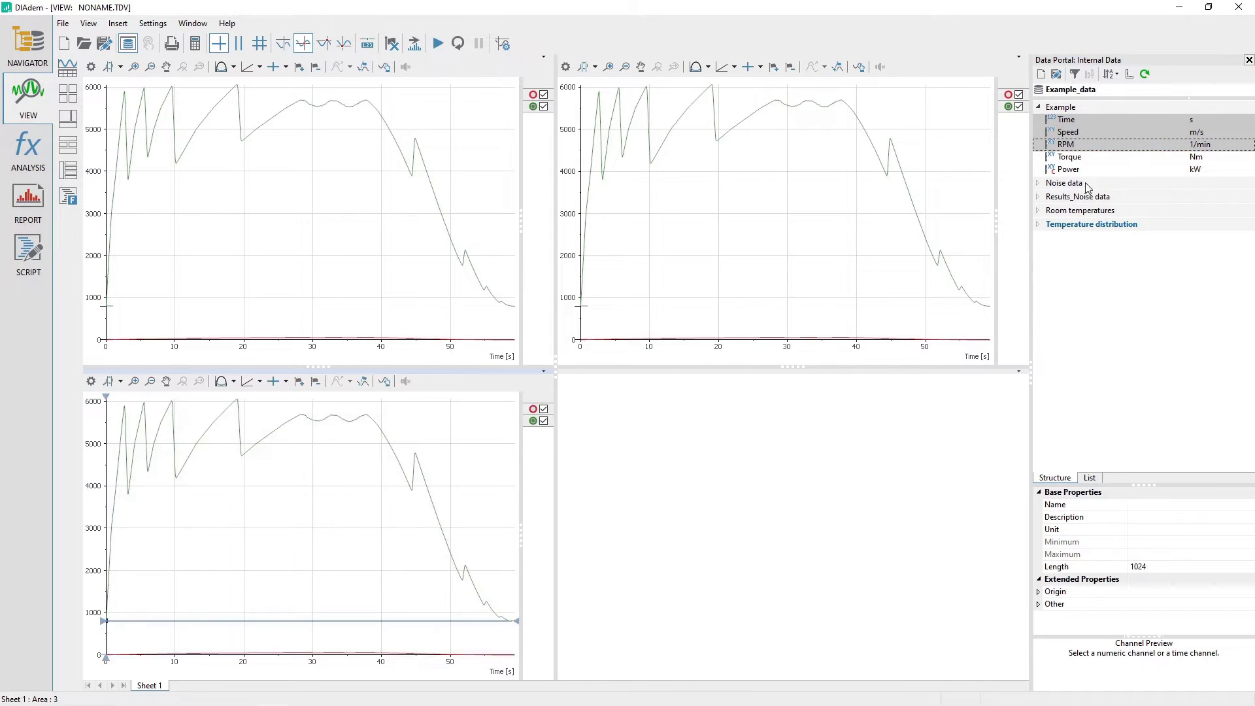
left_click_drag(1103, 145, 792, 451)
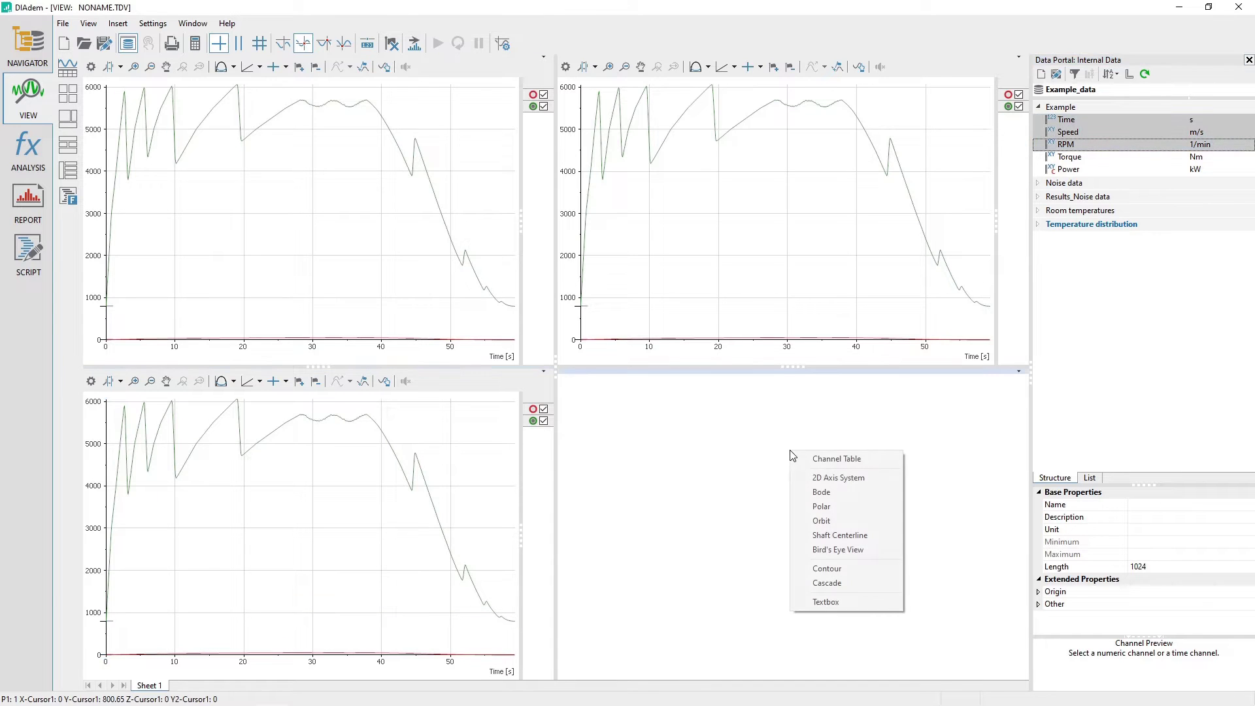
left_click(855, 478)
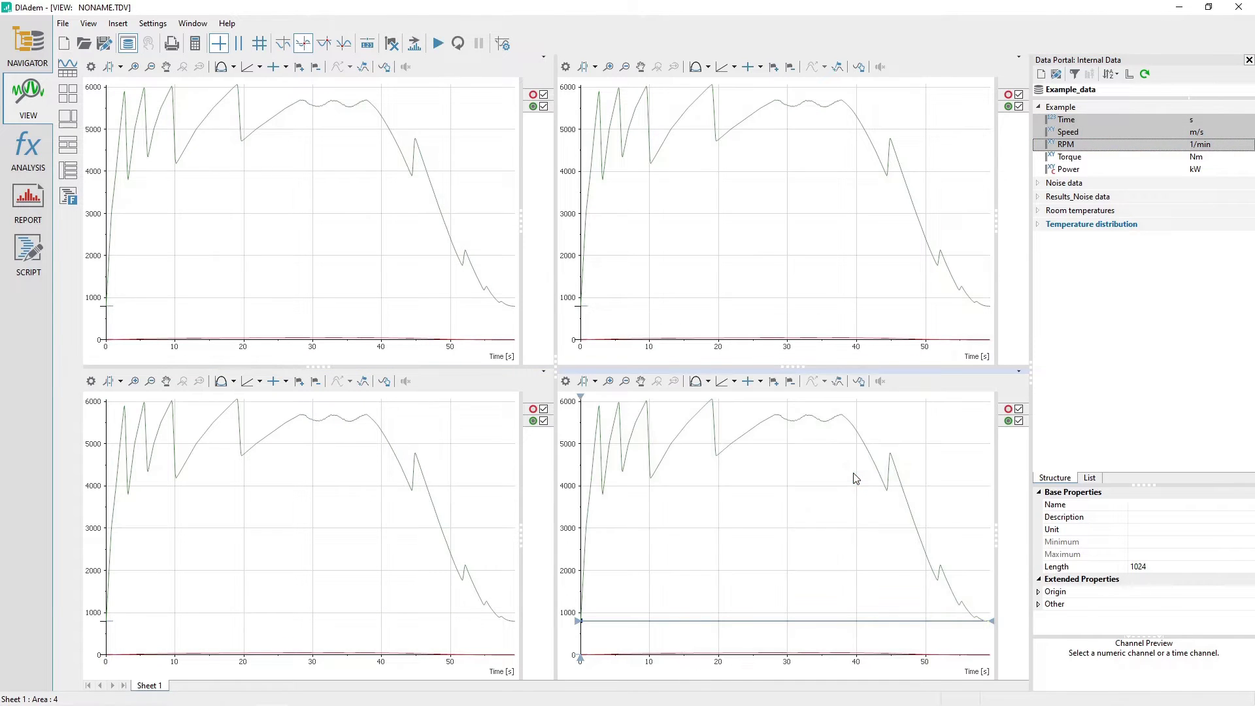
Step: Switch the upper-left and upper-right graphs to n Systems [linear], stacking Speed and RPM
left_click(245, 200)
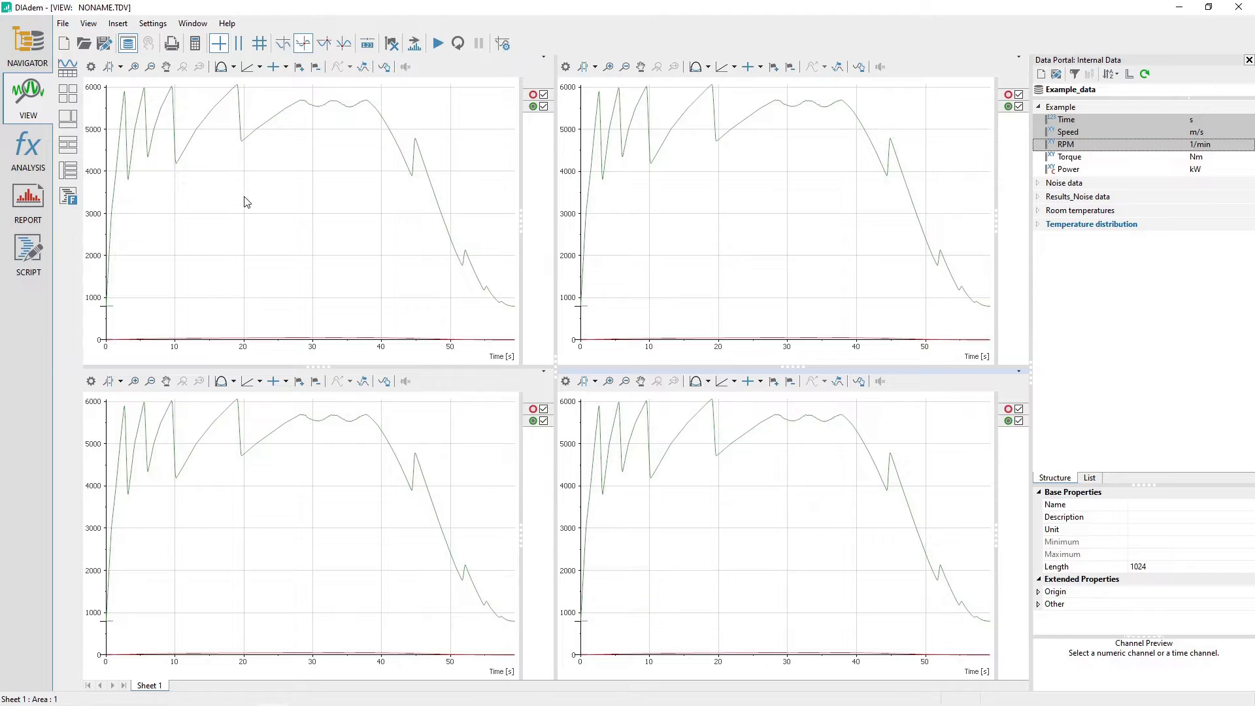
left_click(234, 67)
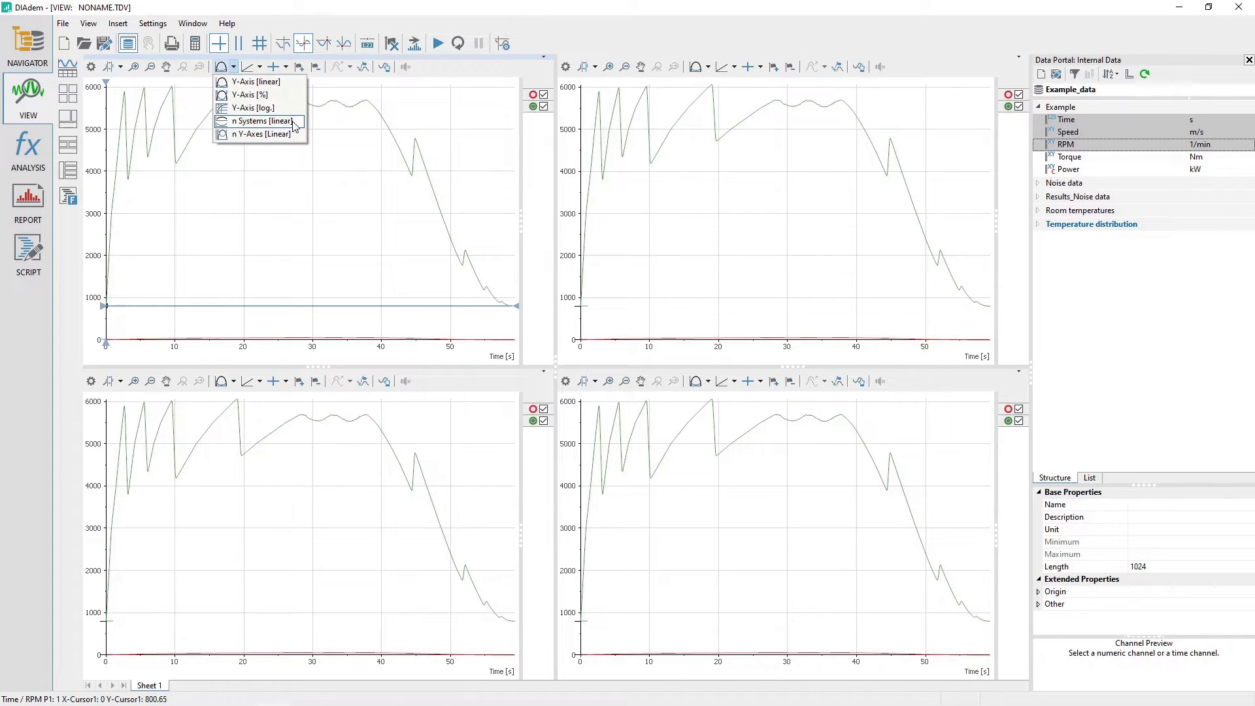
left_click(283, 124)
left_click(729, 192)
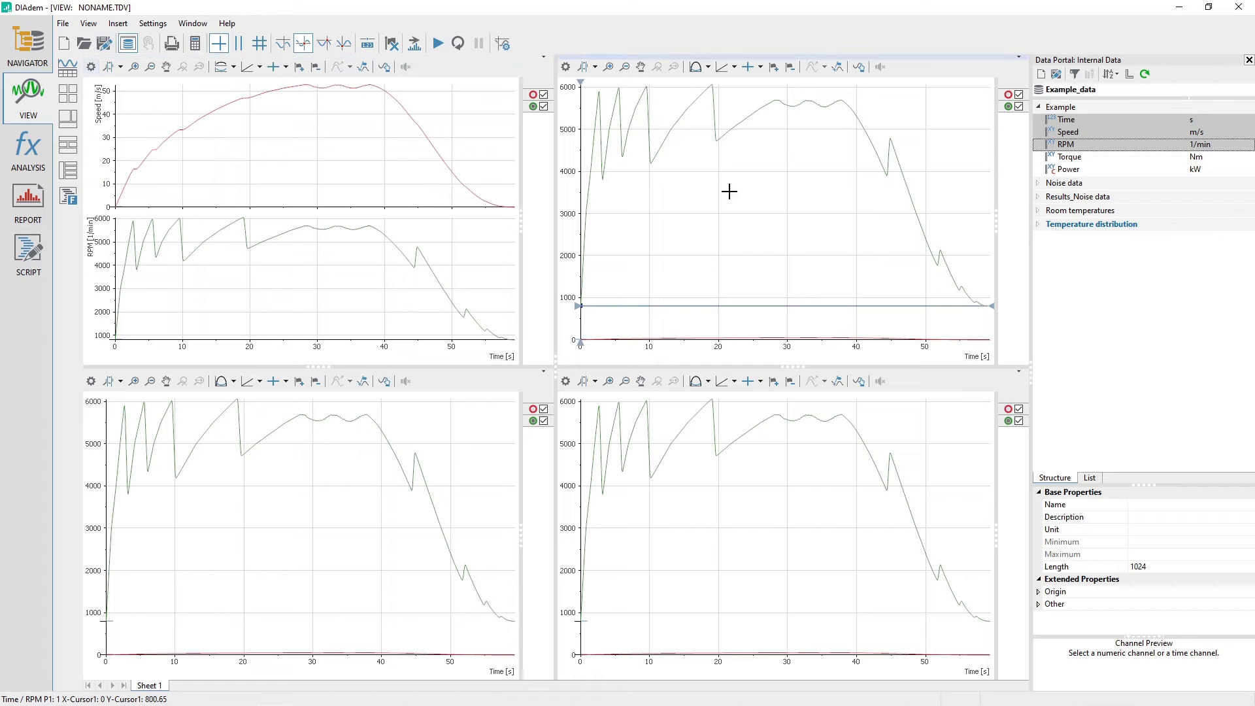
left_click(708, 67)
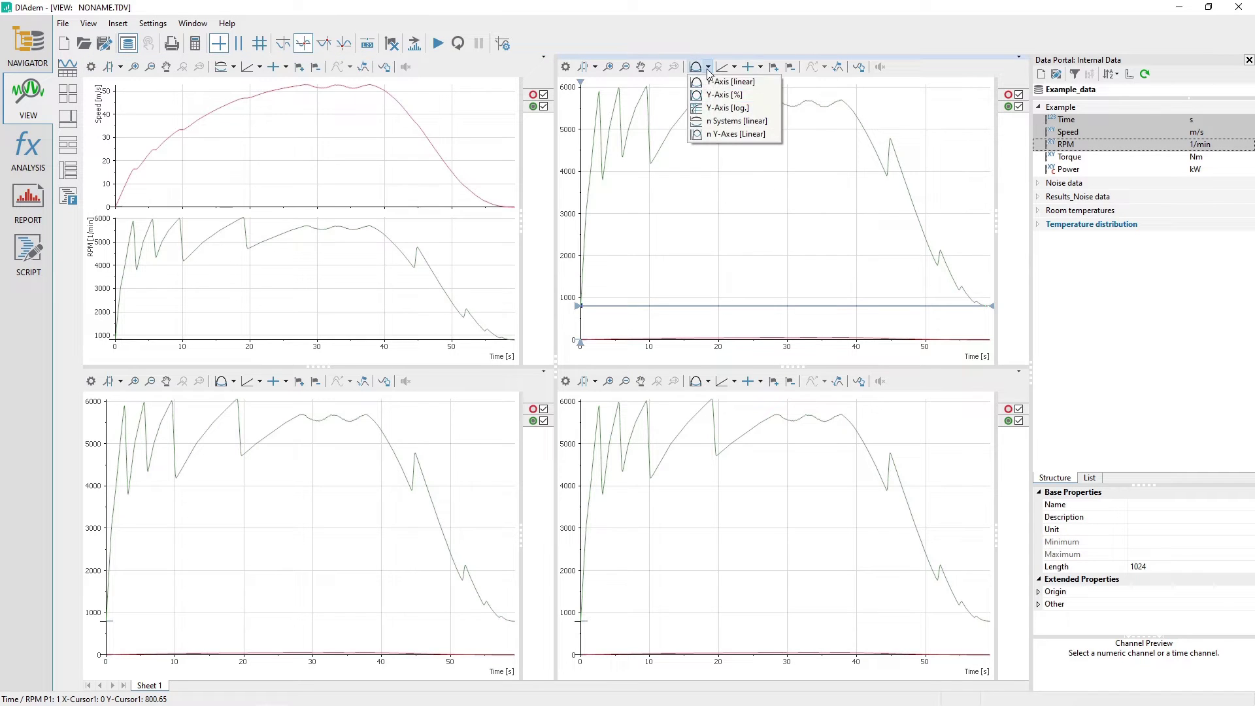
left_click(772, 124)
Step: Switch the lower-left and lower-right graphs to n Systems [linear] as well
left_click(236, 520)
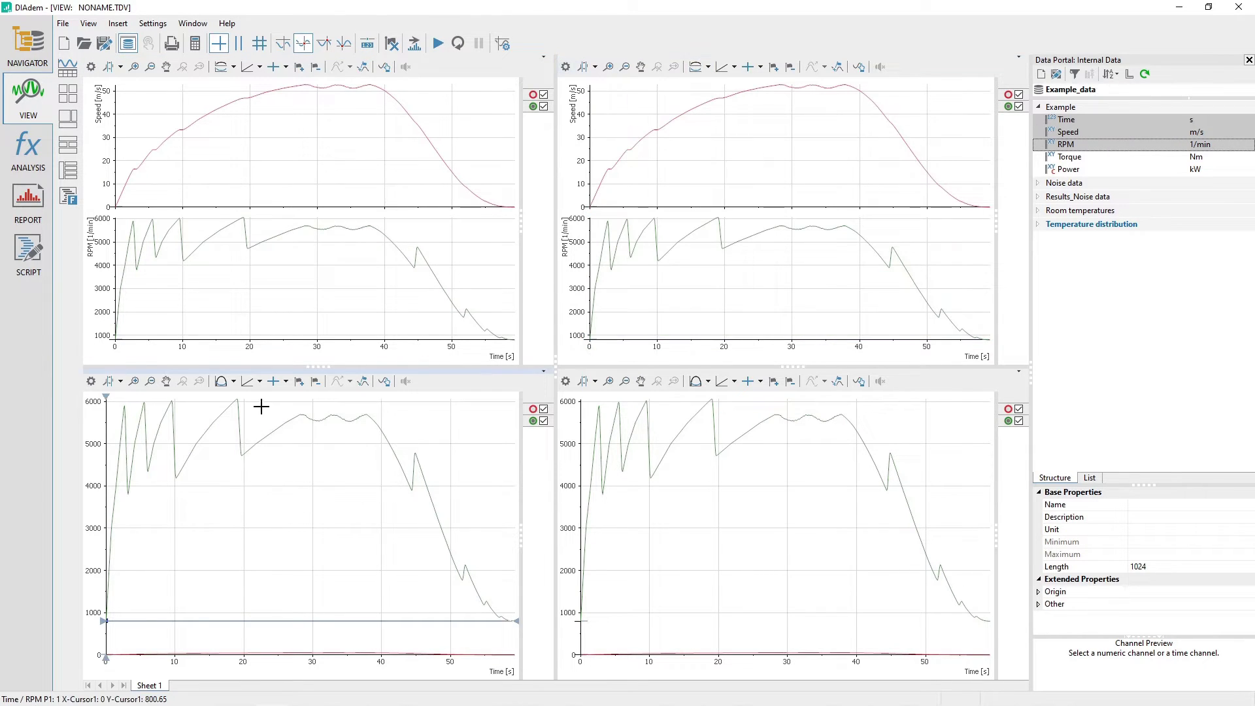
left_click(233, 381)
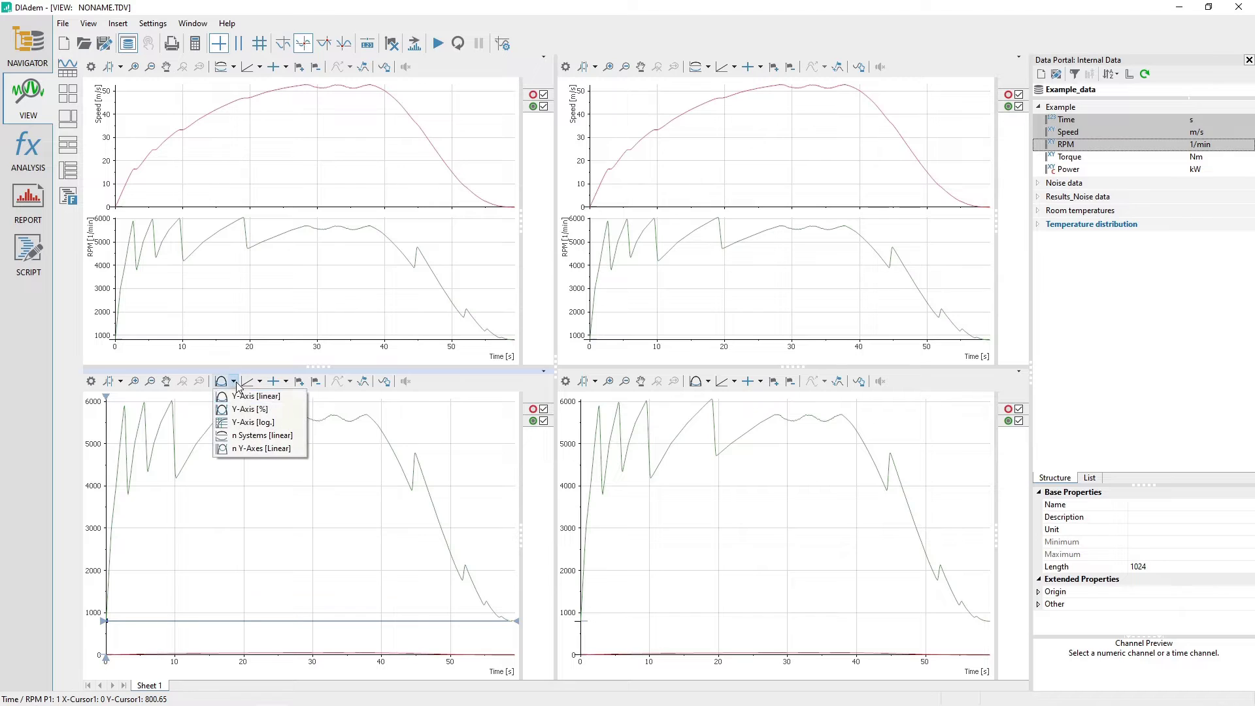
left_click(301, 436)
left_click(754, 532)
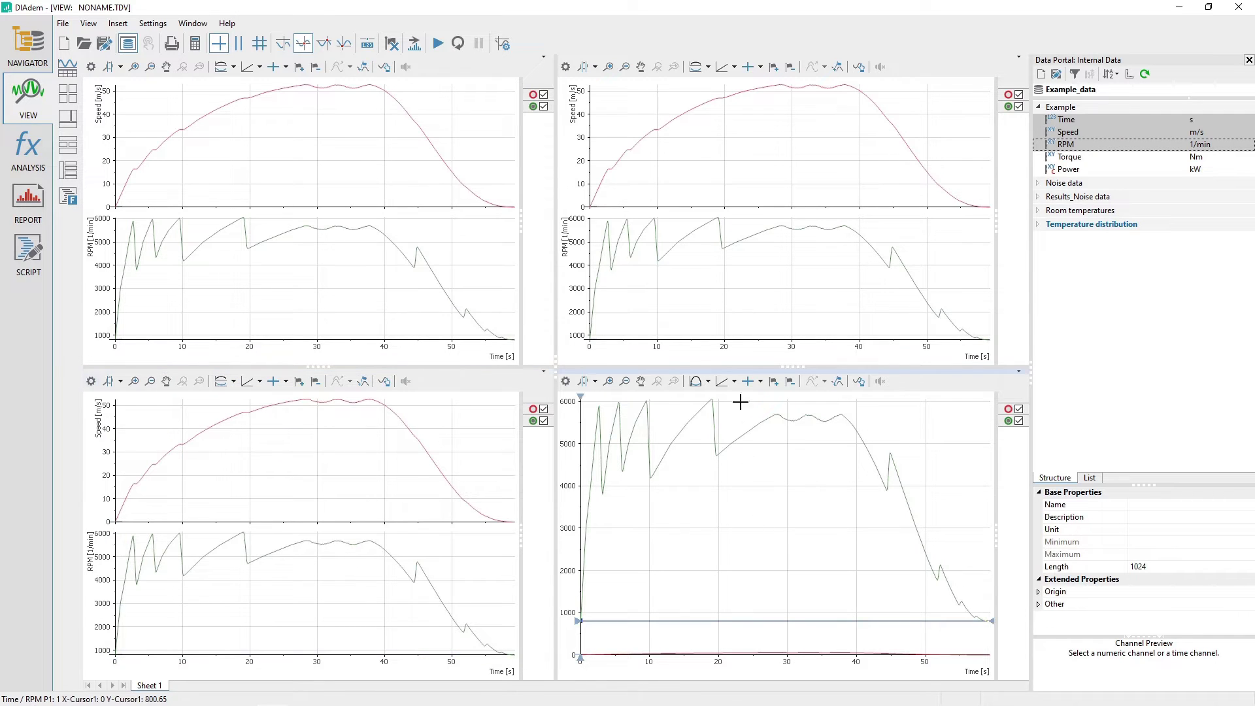
left_click(708, 381)
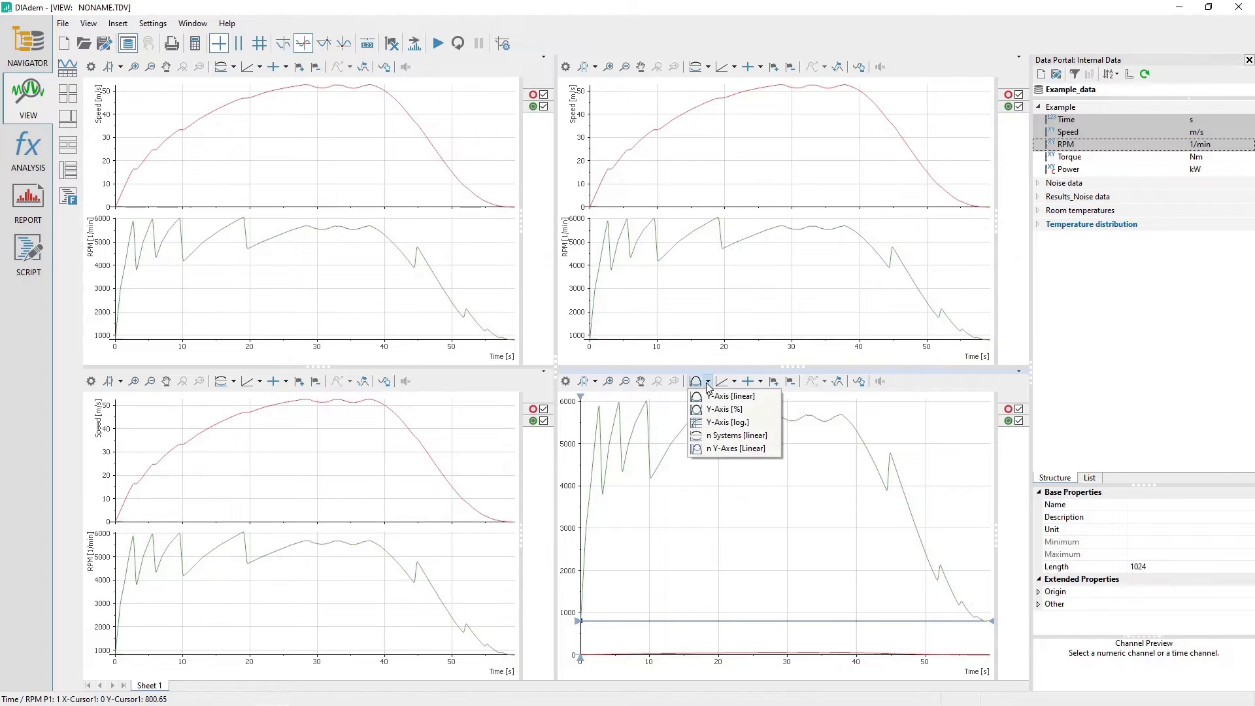
left_click(754, 436)
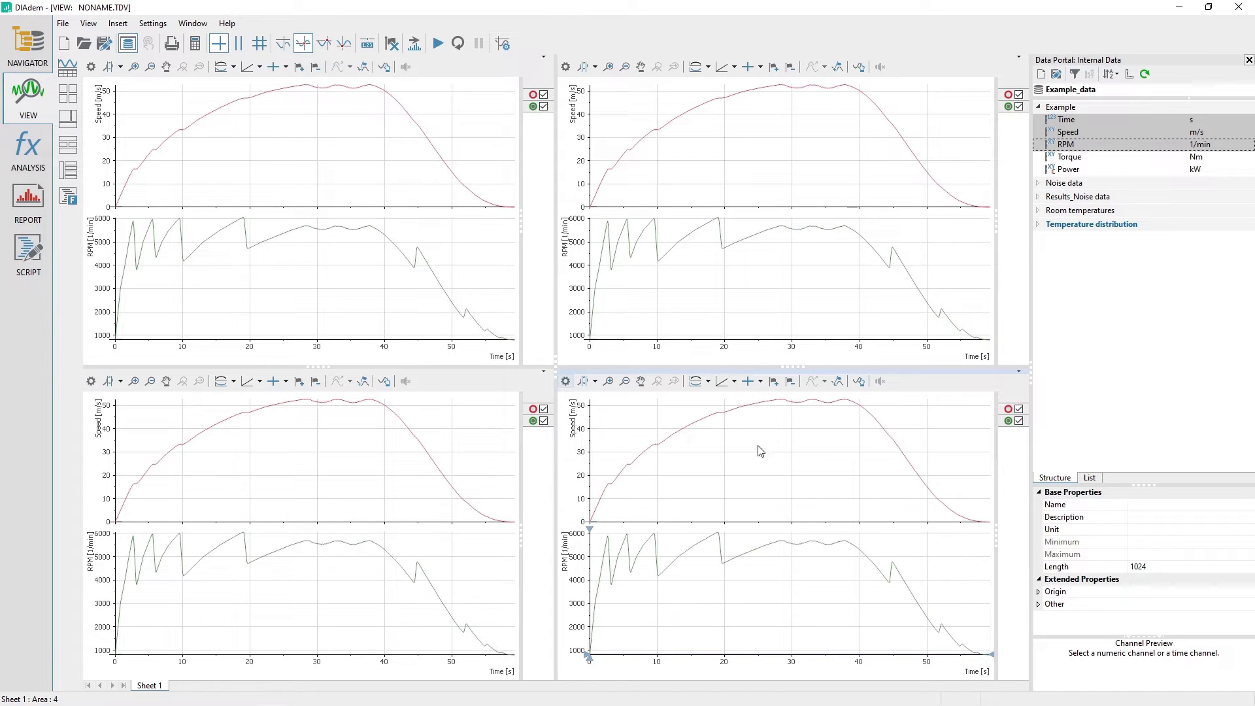
left_click(526, 358)
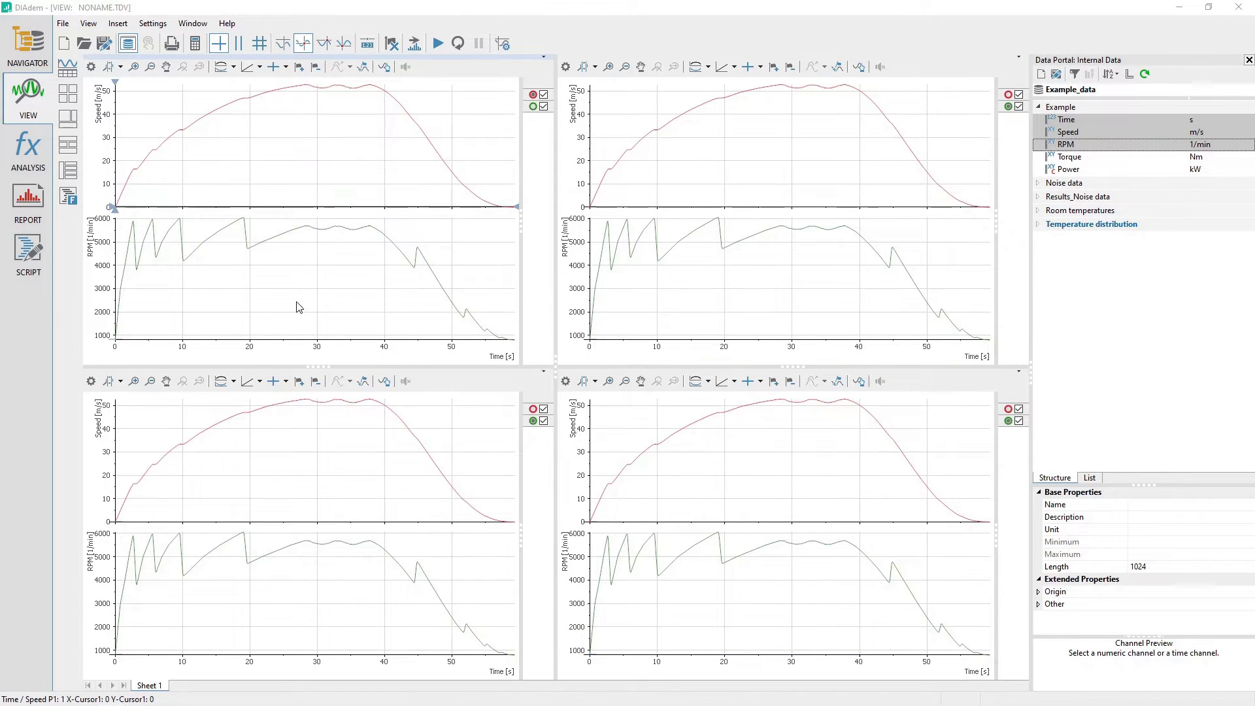
double_click(288, 261)
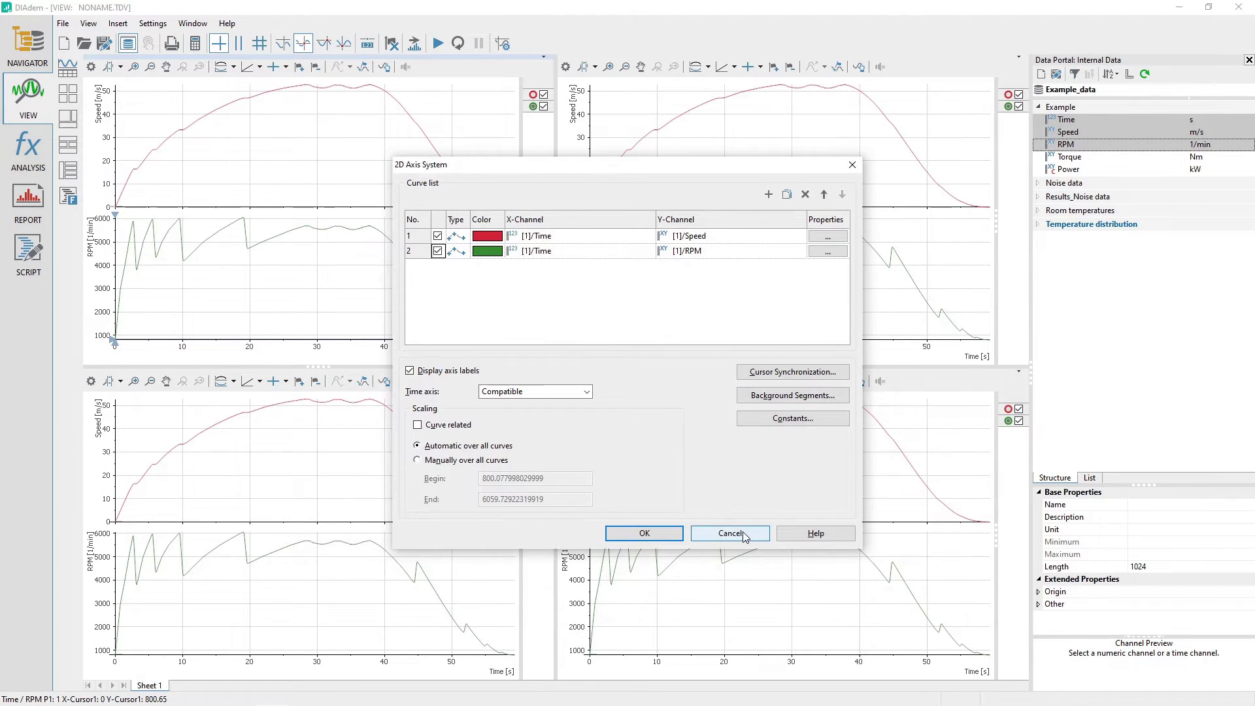
left_click(744, 533)
right_click(285, 251)
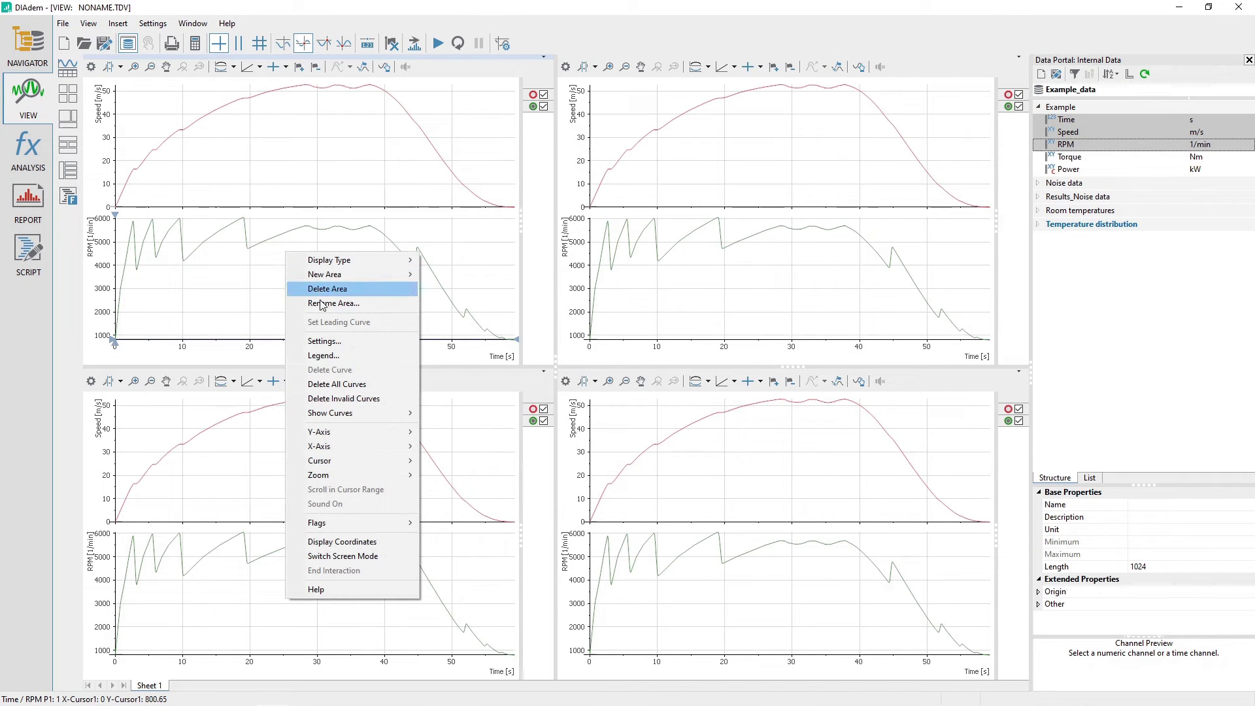
left_click(357, 341)
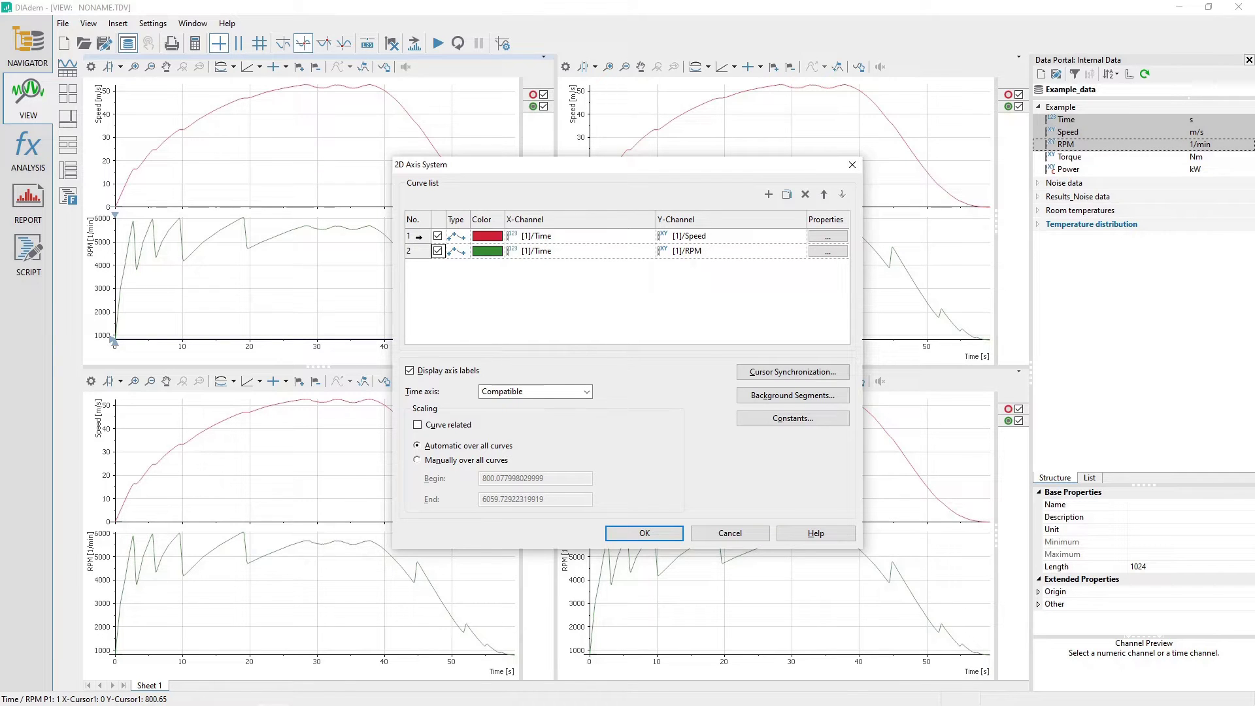
Step: Keep the Speed curve in row 1 shown as a red line in the curve list
left_click(437, 236)
left_click(465, 239)
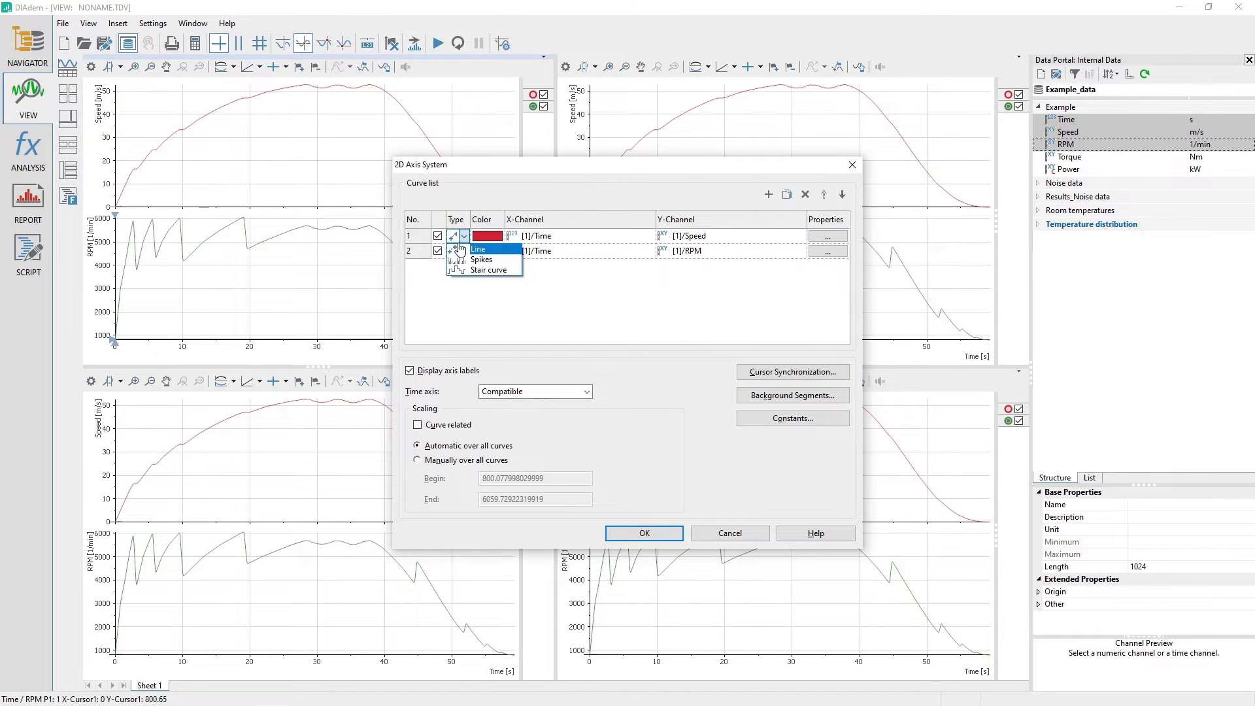
left_click(460, 249)
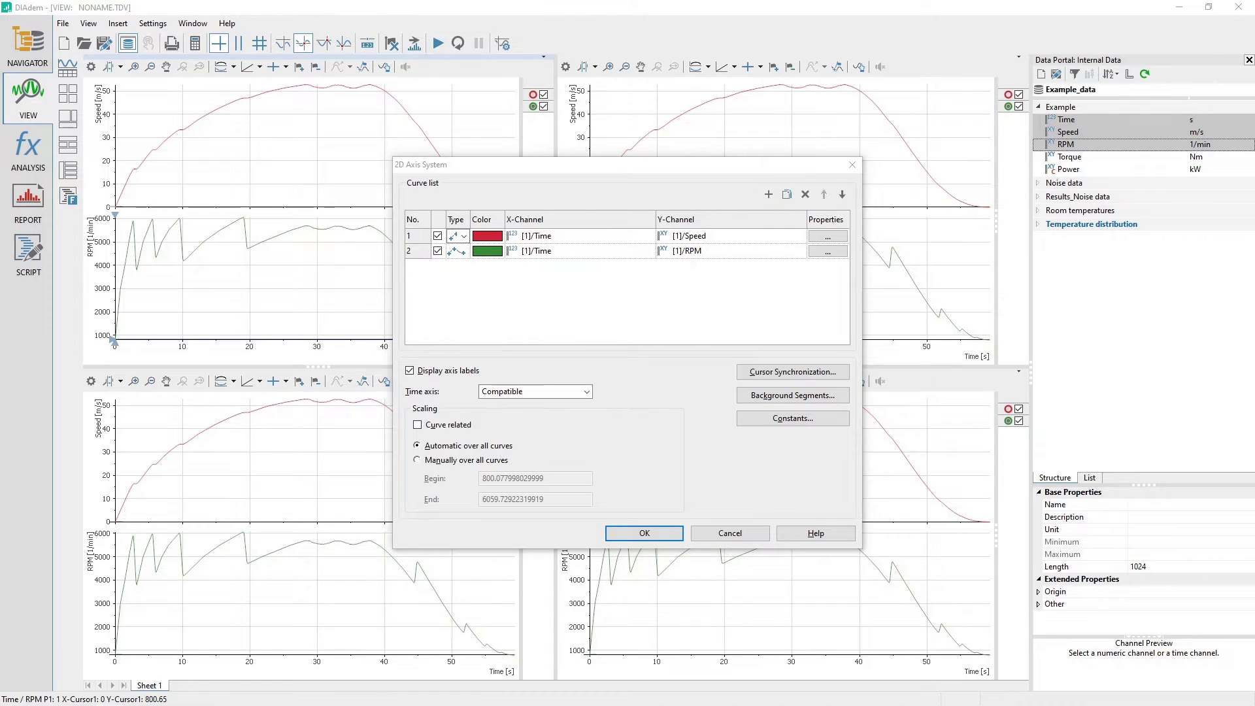
left_click(493, 224)
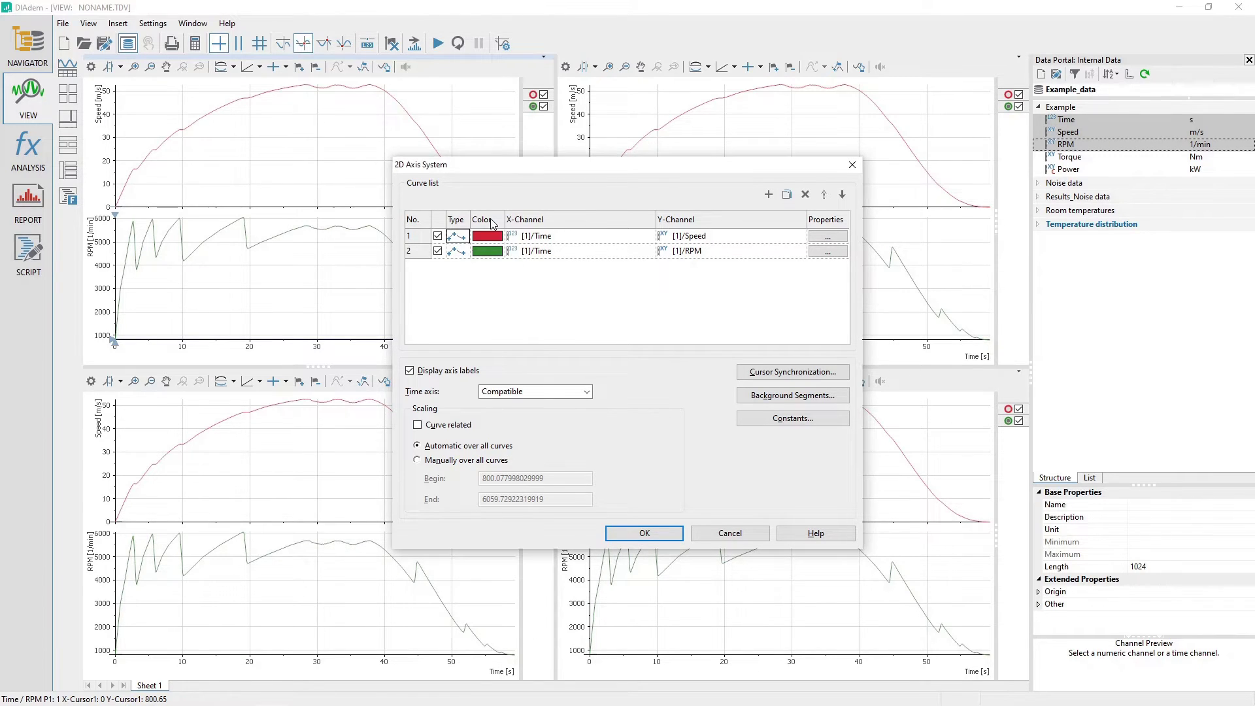
left_click(498, 237)
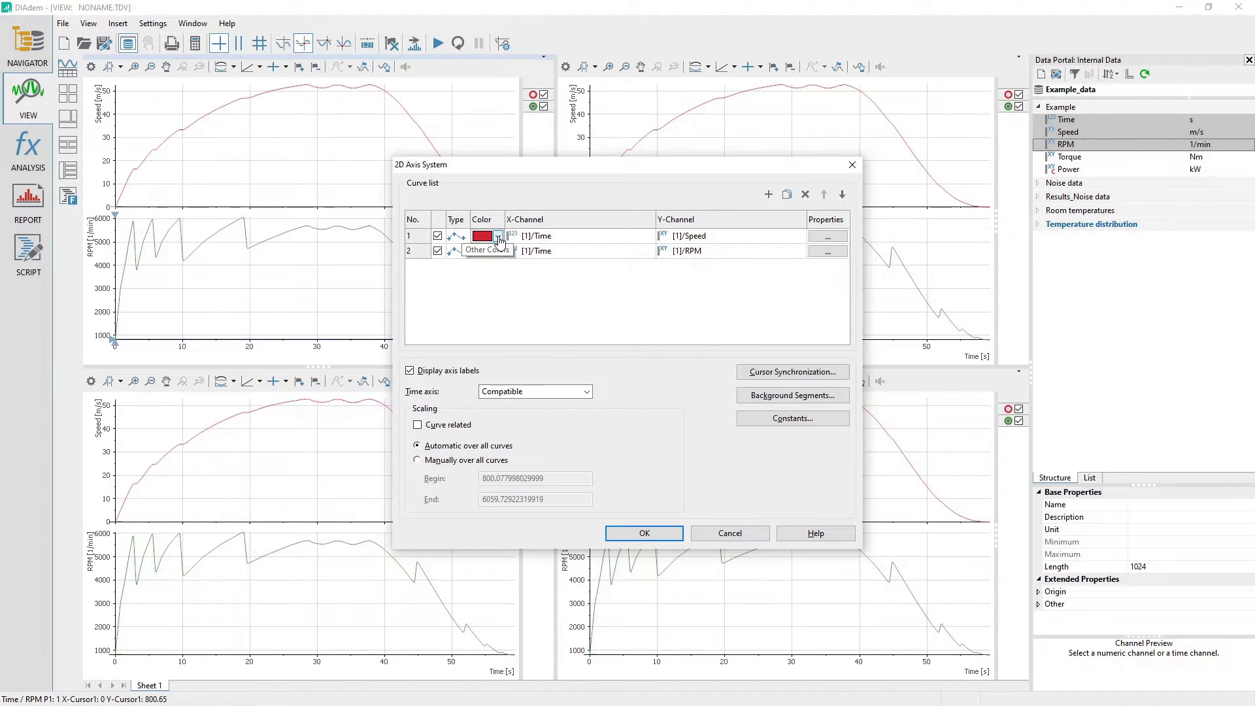
left_click(499, 237)
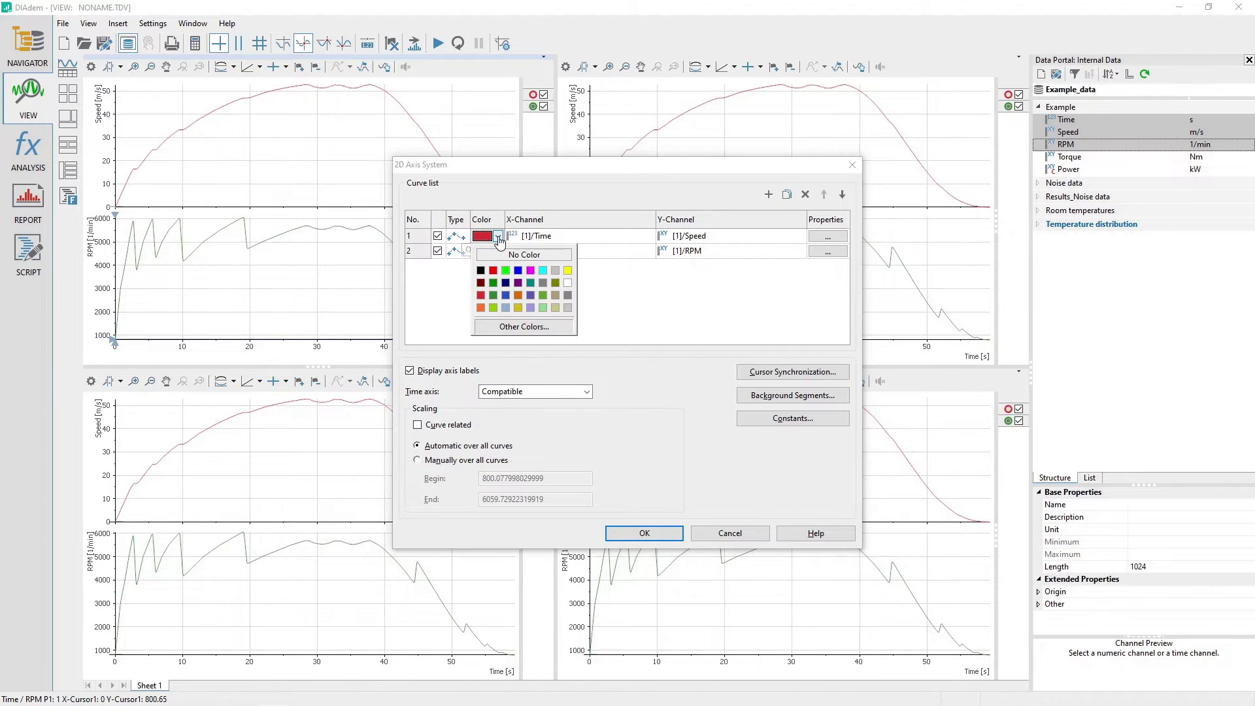
Step: Set the Speed curve's marker style to Square in its properties
left_click(827, 237)
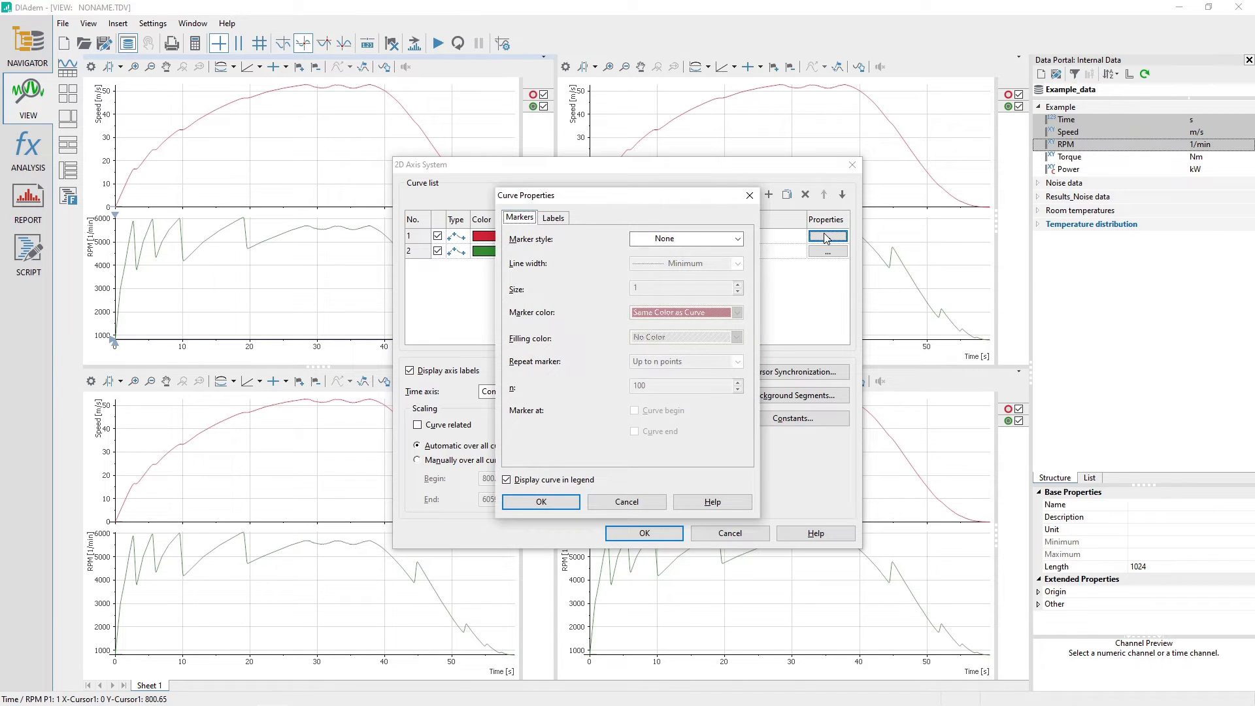
left_click(680, 244)
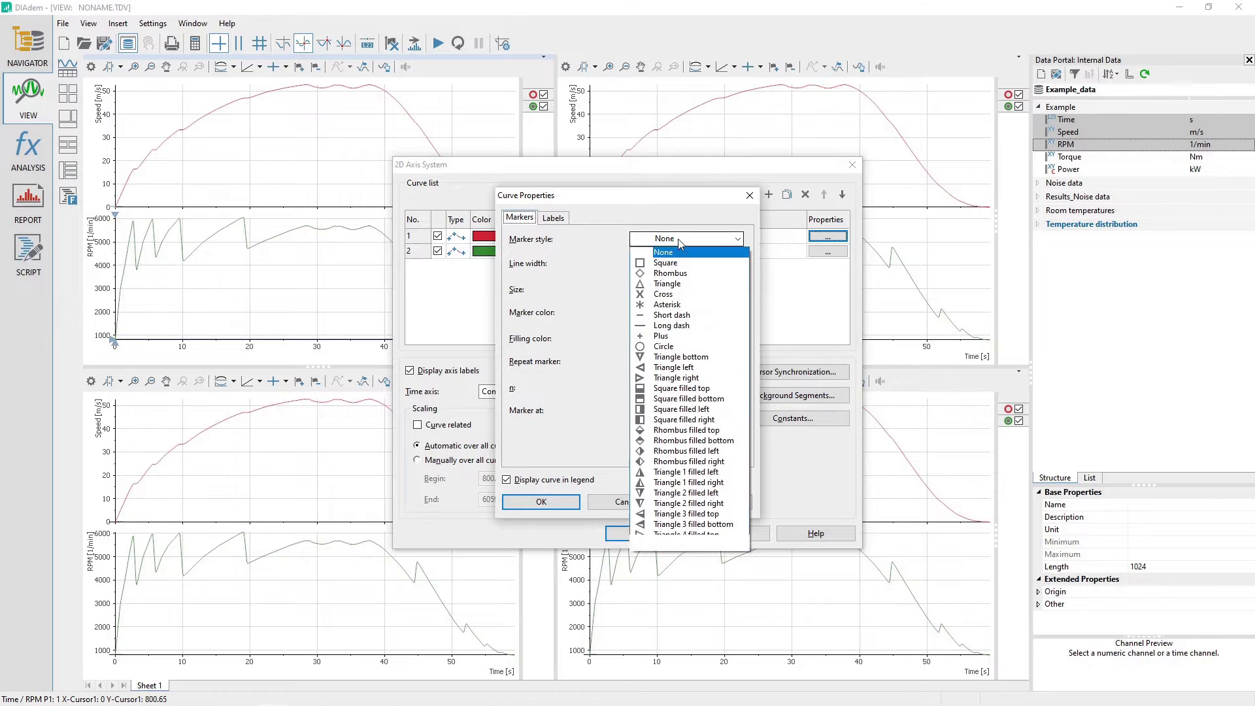
left_click(693, 264)
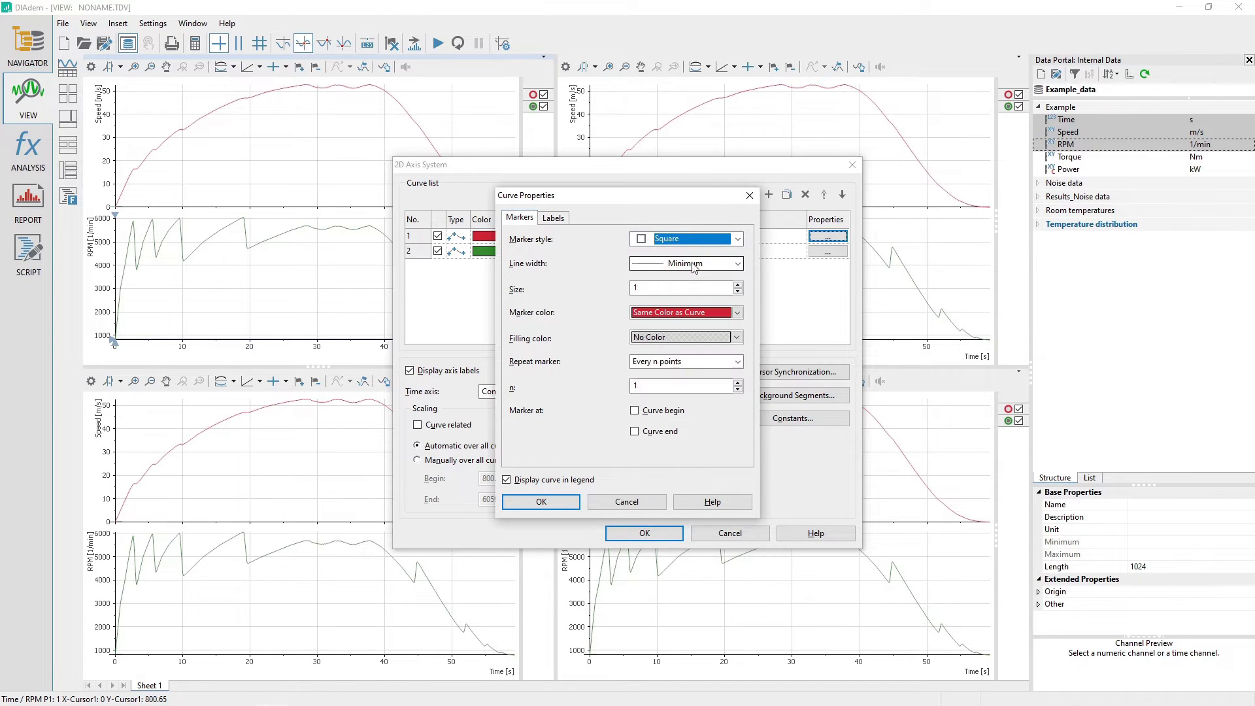
left_click(560, 501)
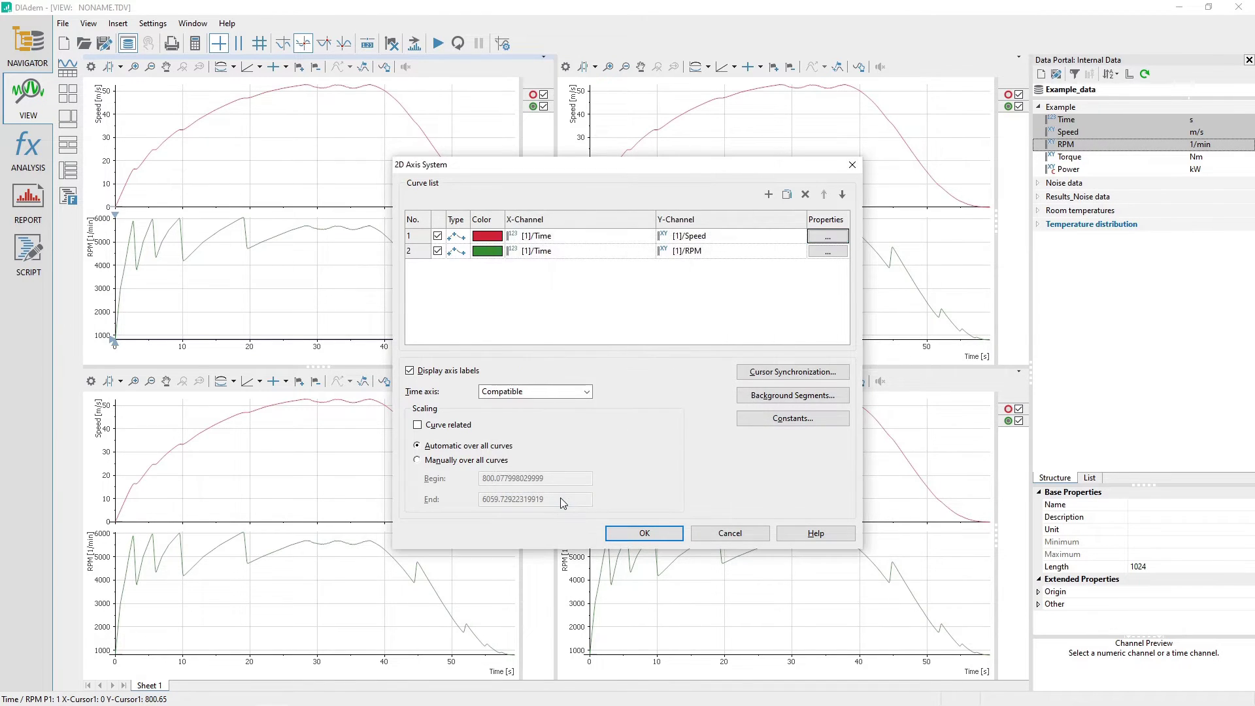
Step: Apply the settings, band-zoom into 7.8–8.8 s of the Speed plot to check markers, then restore the full range
left_click(644, 534)
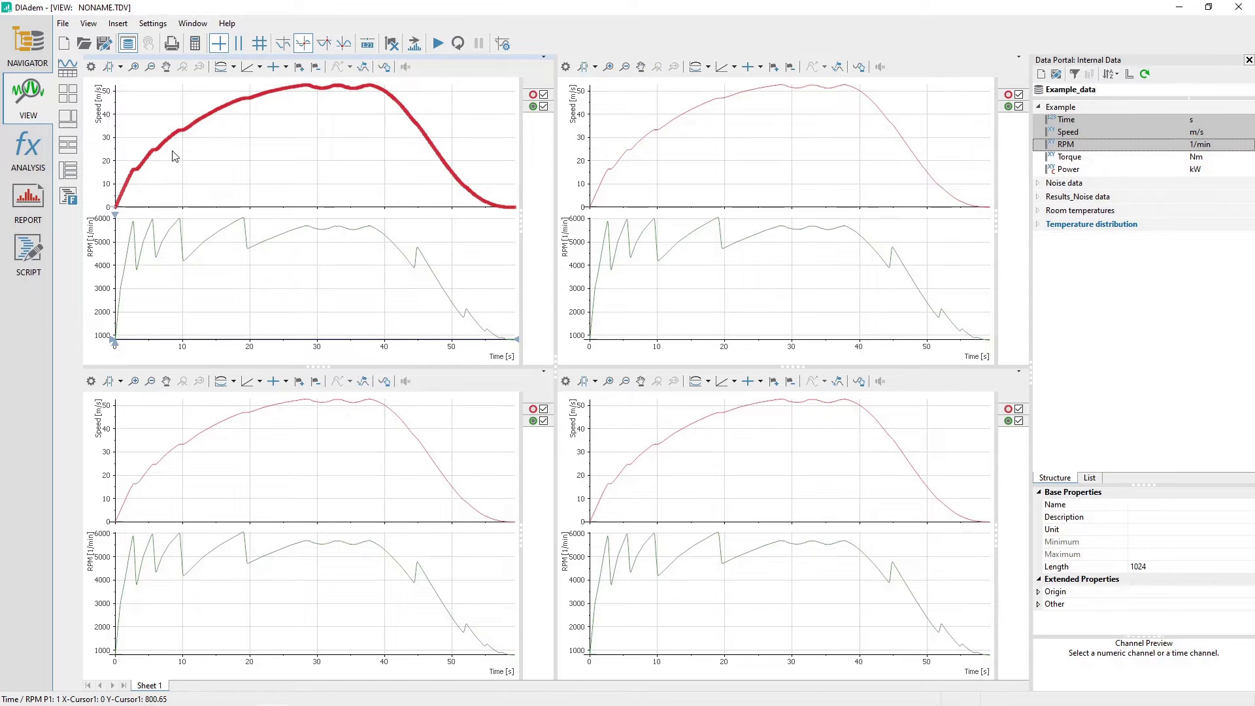
left_click(120, 66)
left_click(141, 82)
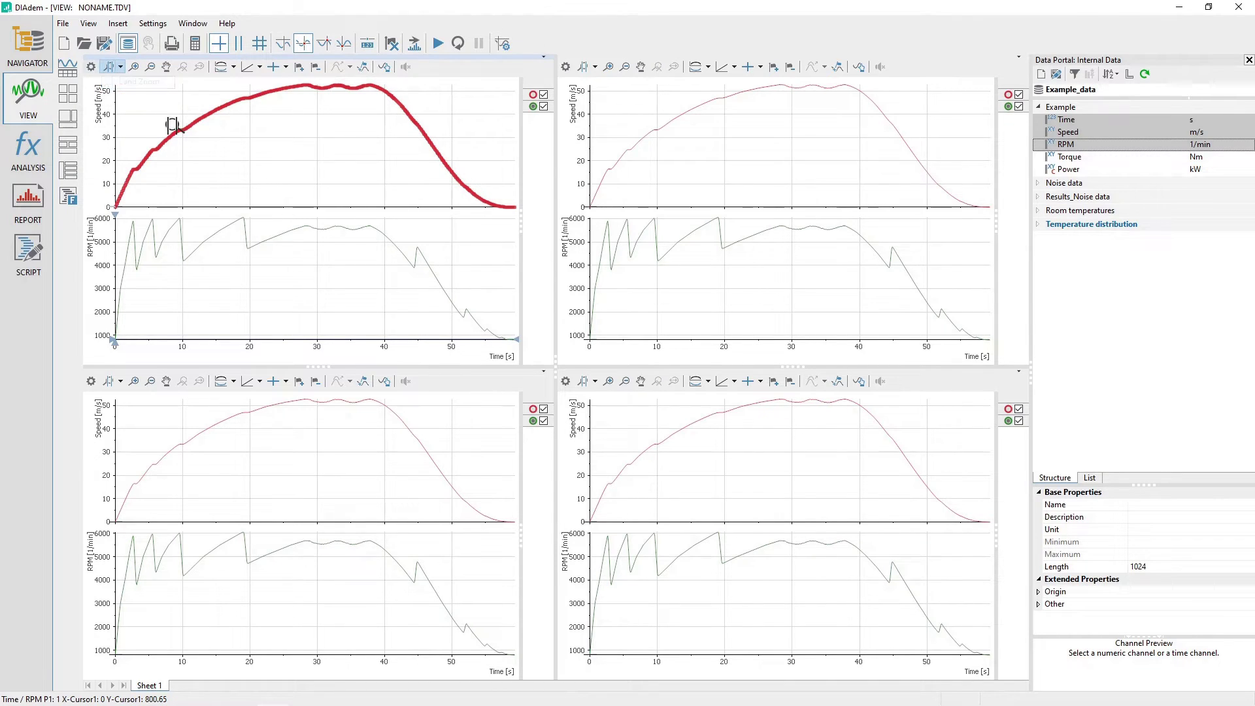
left_click_drag(168, 125, 173, 124)
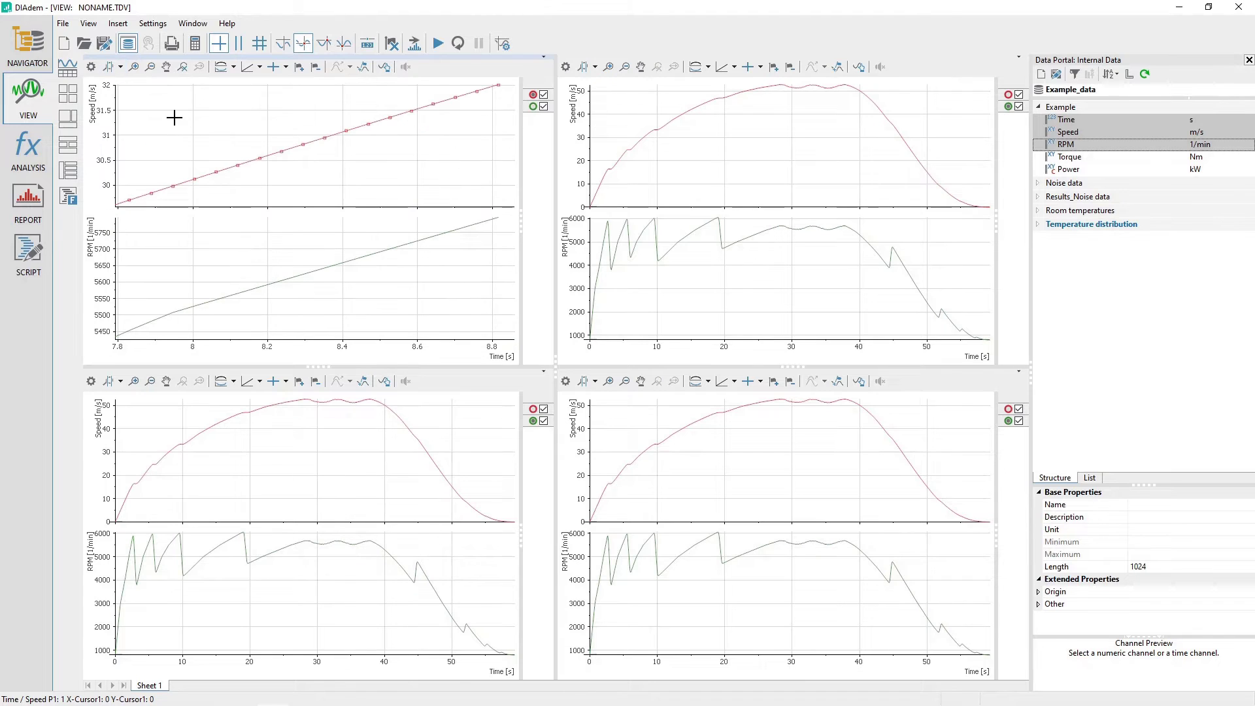
left_click(182, 66)
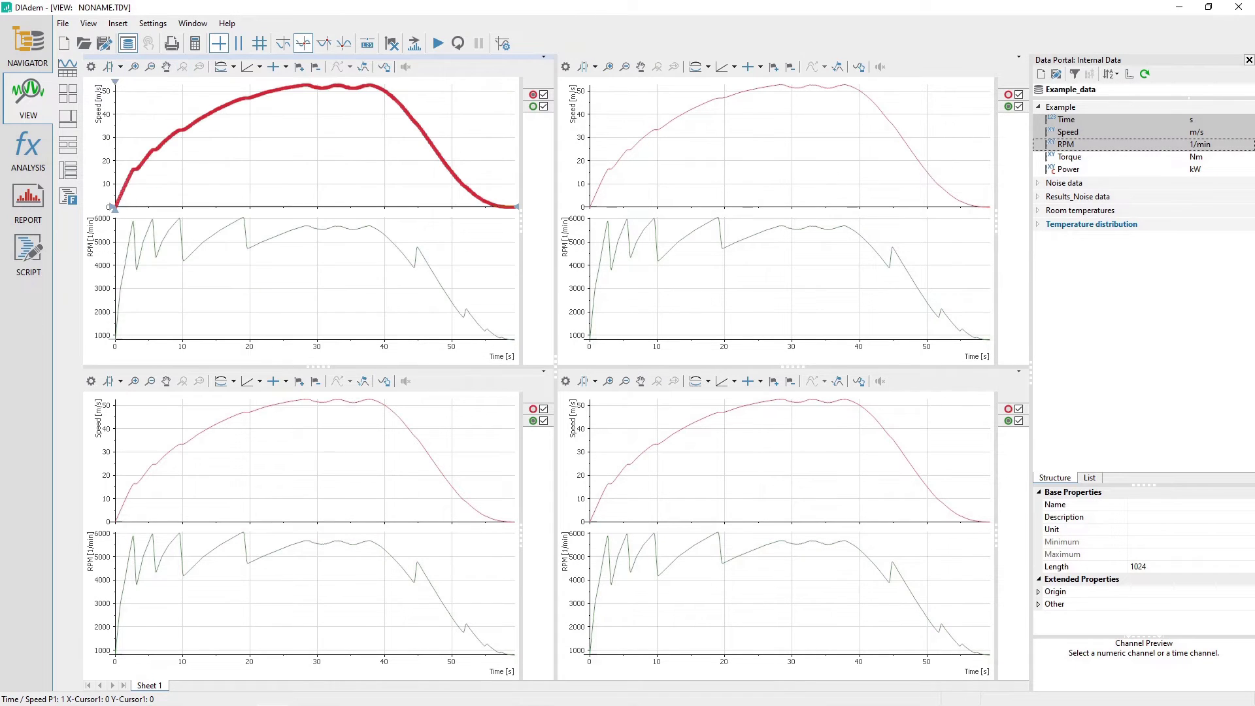
Step: Make the Speed curve's square markers repeat every 100 points
double_click(301, 156)
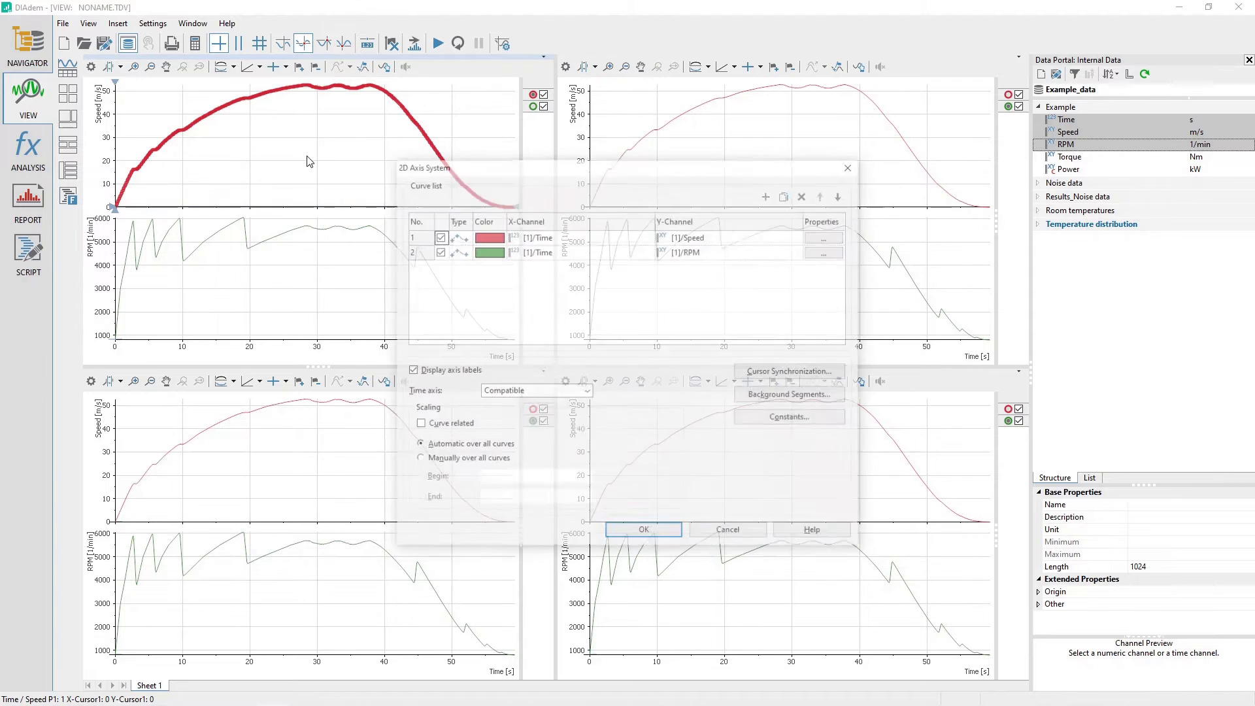
left_click(827, 236)
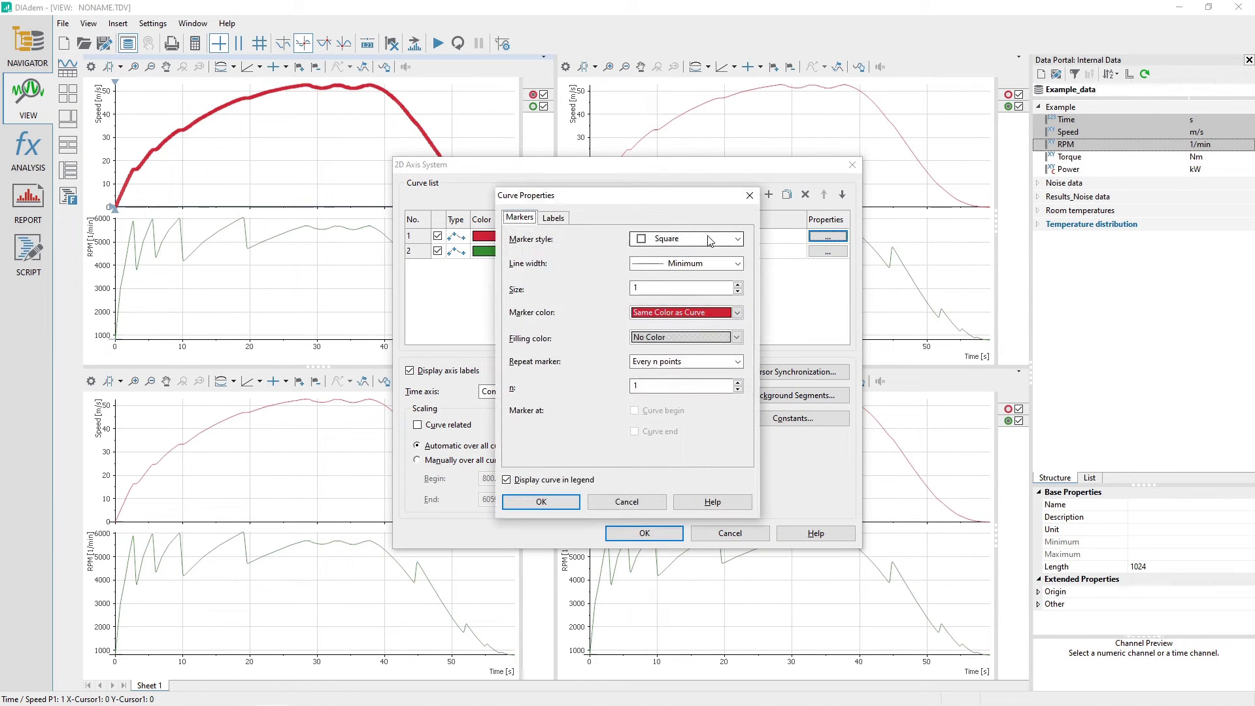
left_click(646, 385)
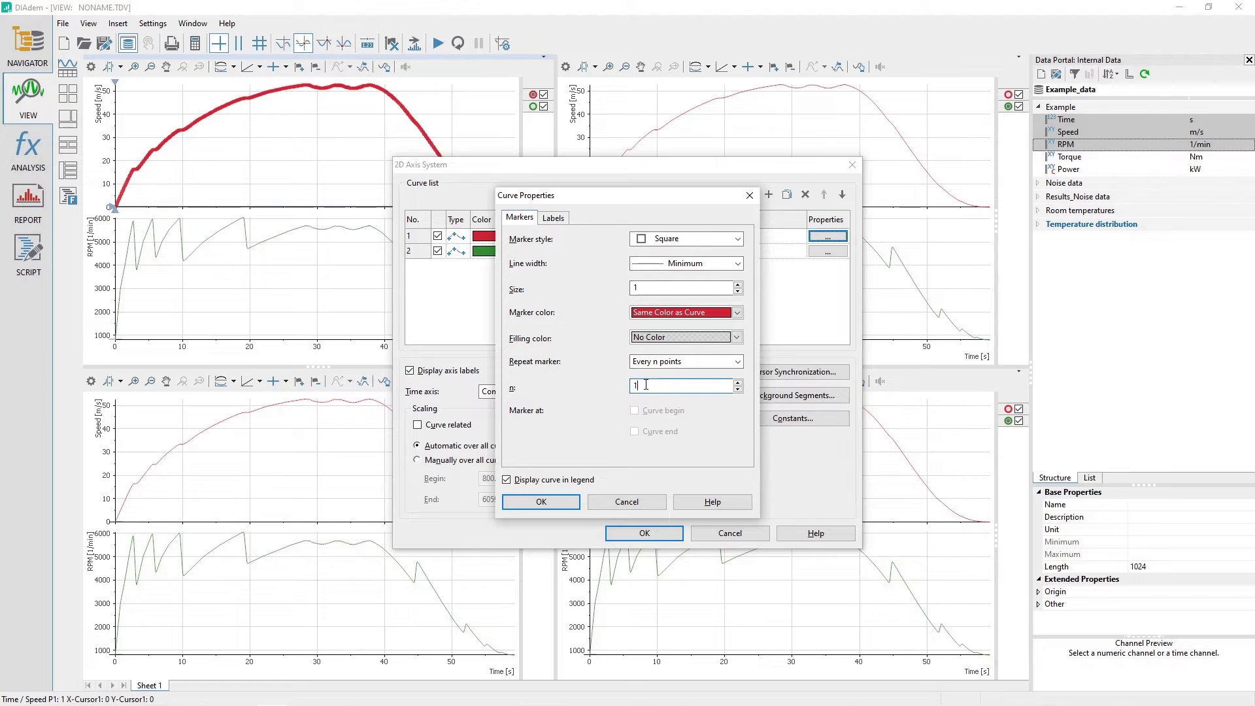
type("00")
Step: Label the Speed curve from the Speed channel with Automatic alignment, repeating every n points, and apply
left_click(555, 218)
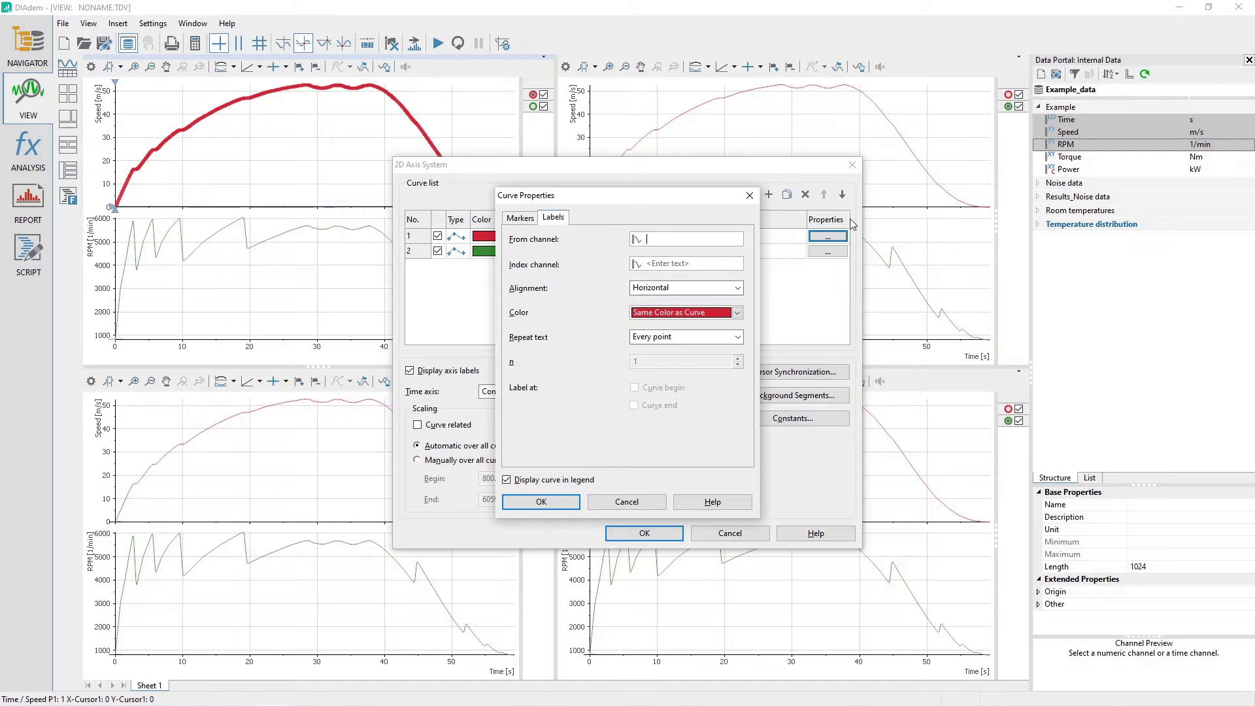
left_click(1066, 135)
left_click_drag(1066, 135, 697, 240)
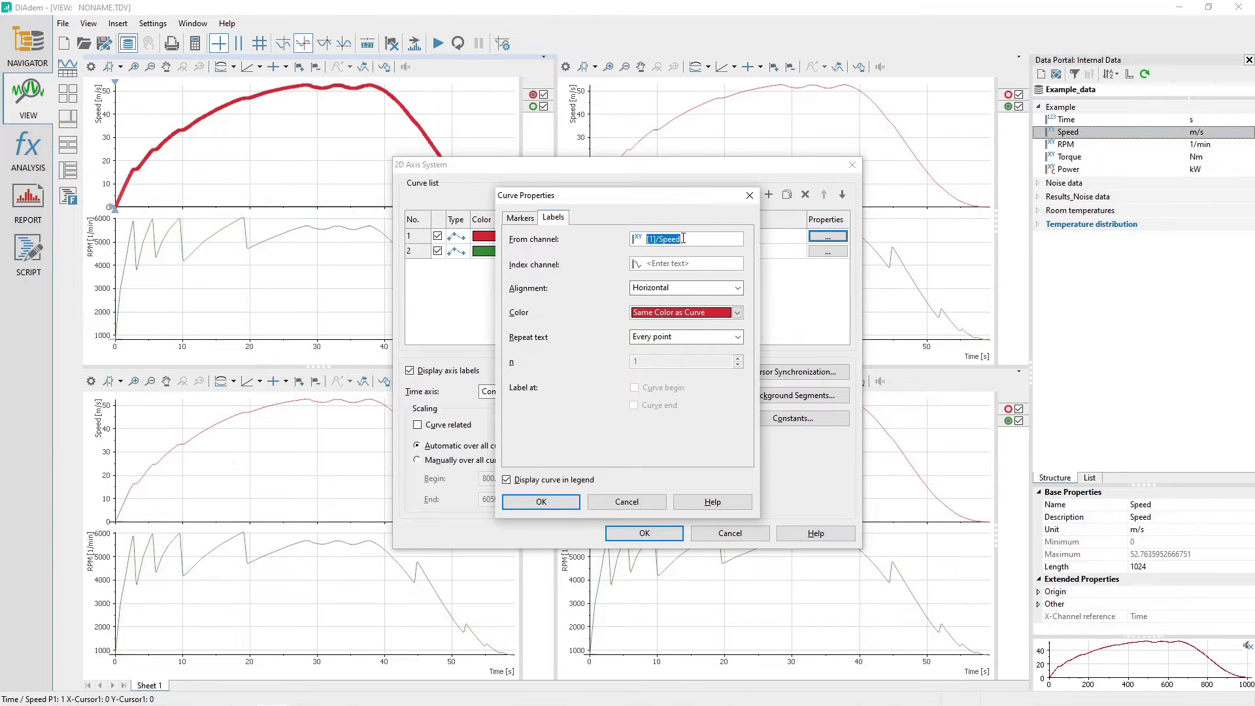
left_click(680, 291)
left_click(675, 306)
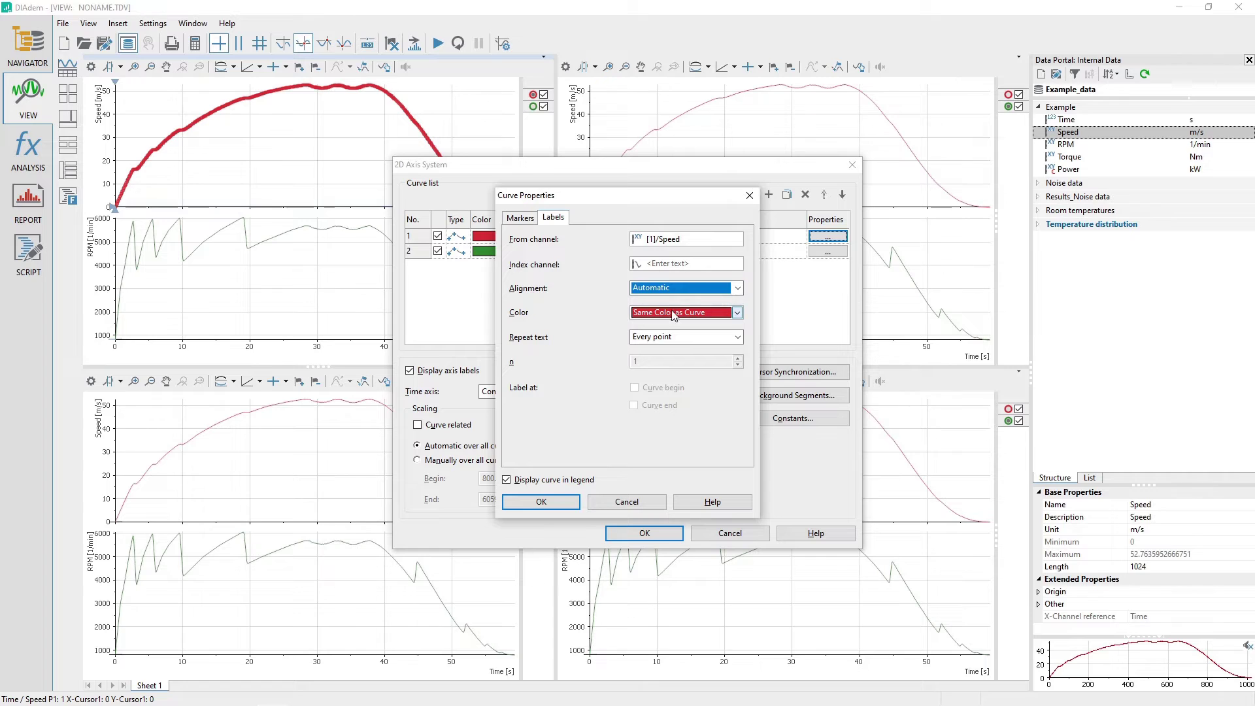
left_click(663, 339)
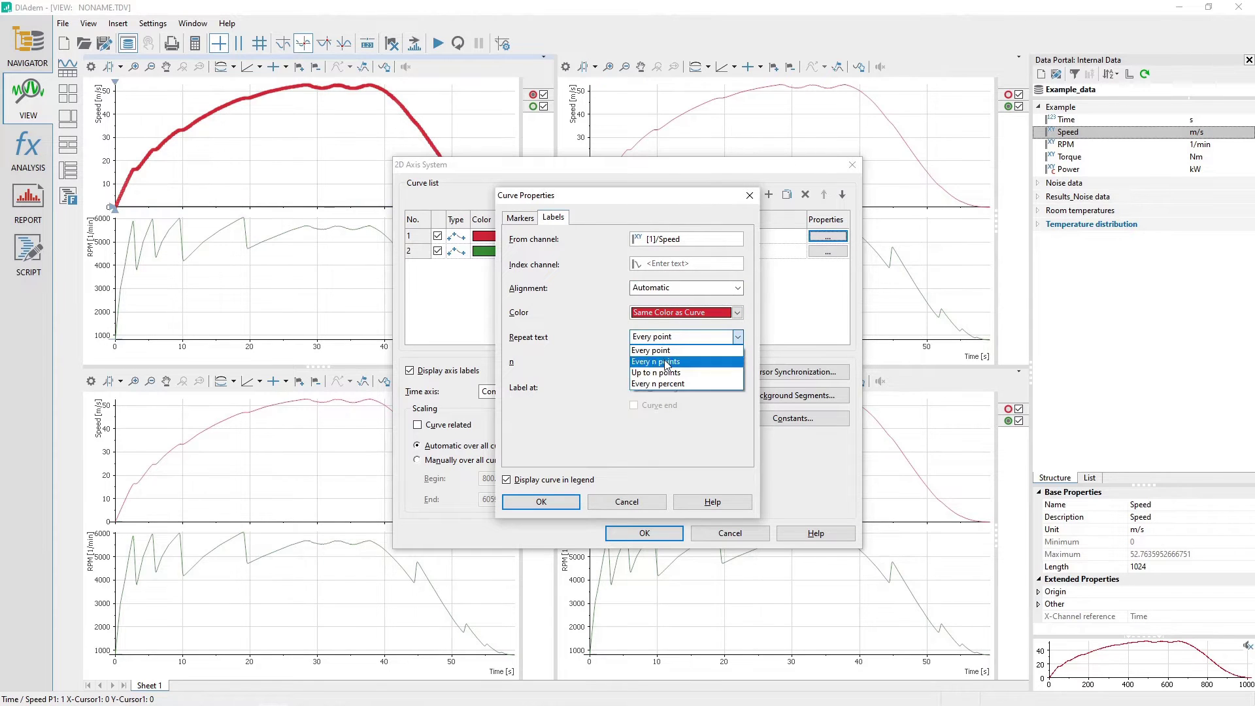
left_click(664, 361)
left_click(665, 361)
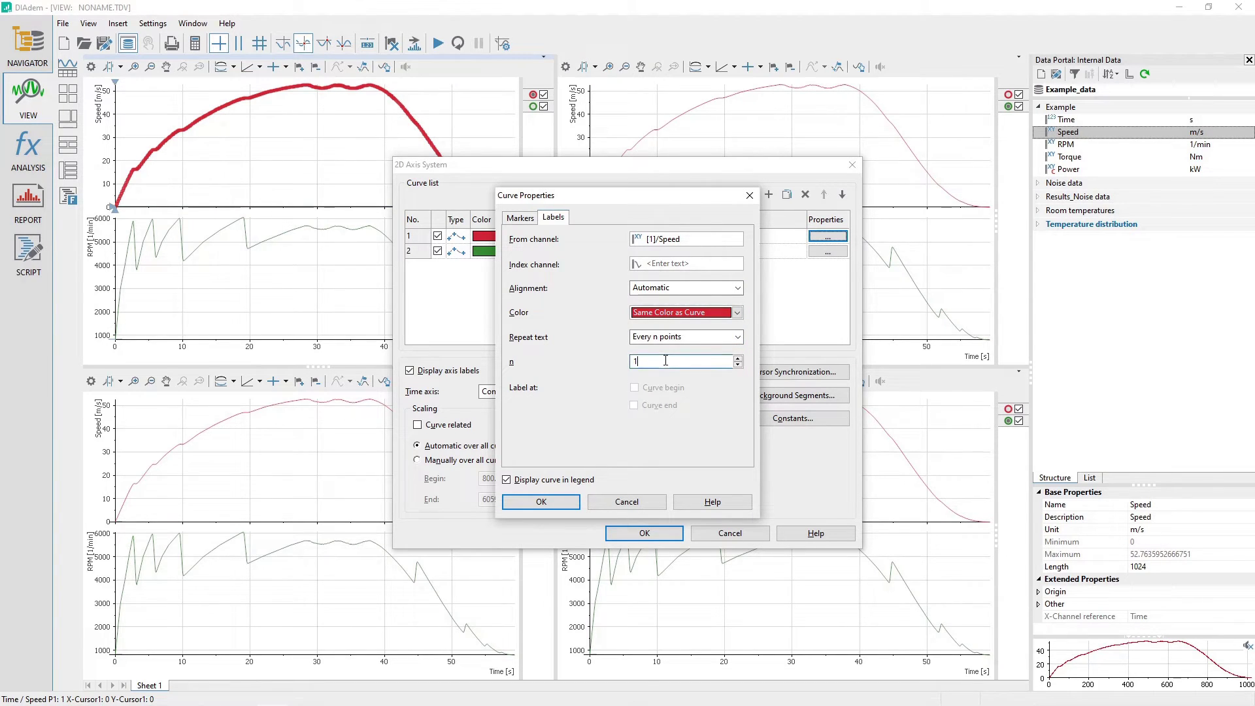
left_click(555, 507)
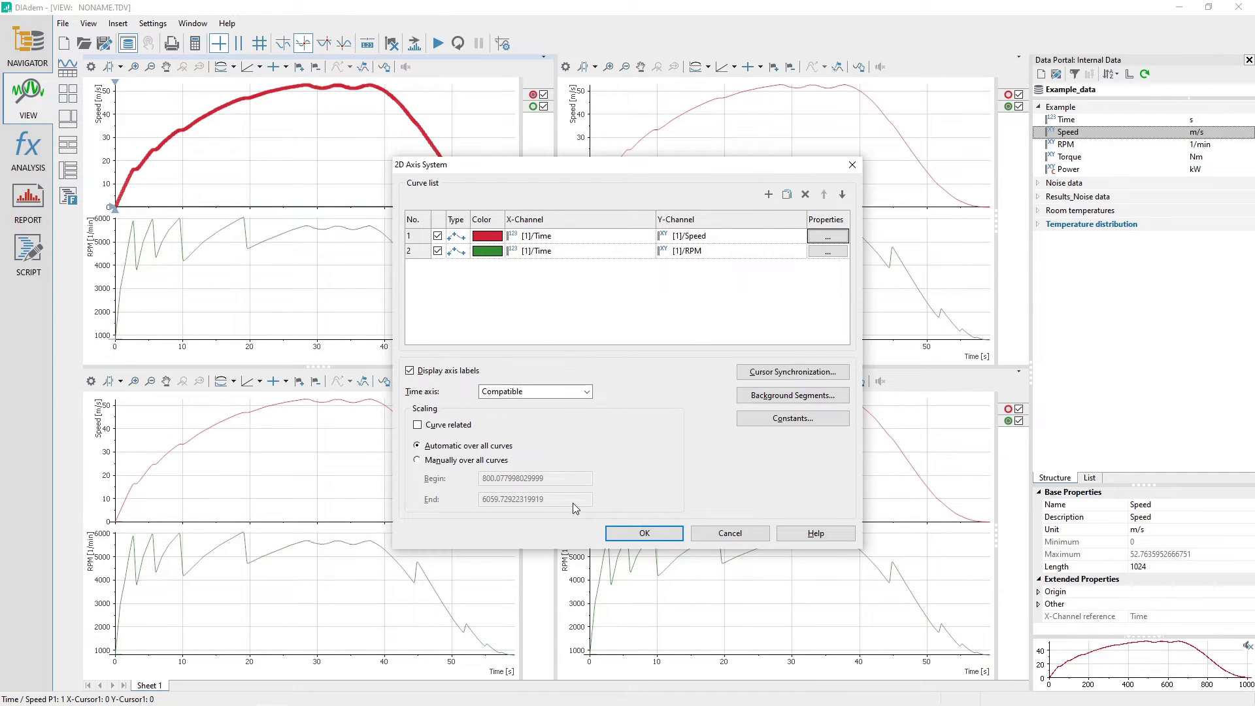
left_click(644, 533)
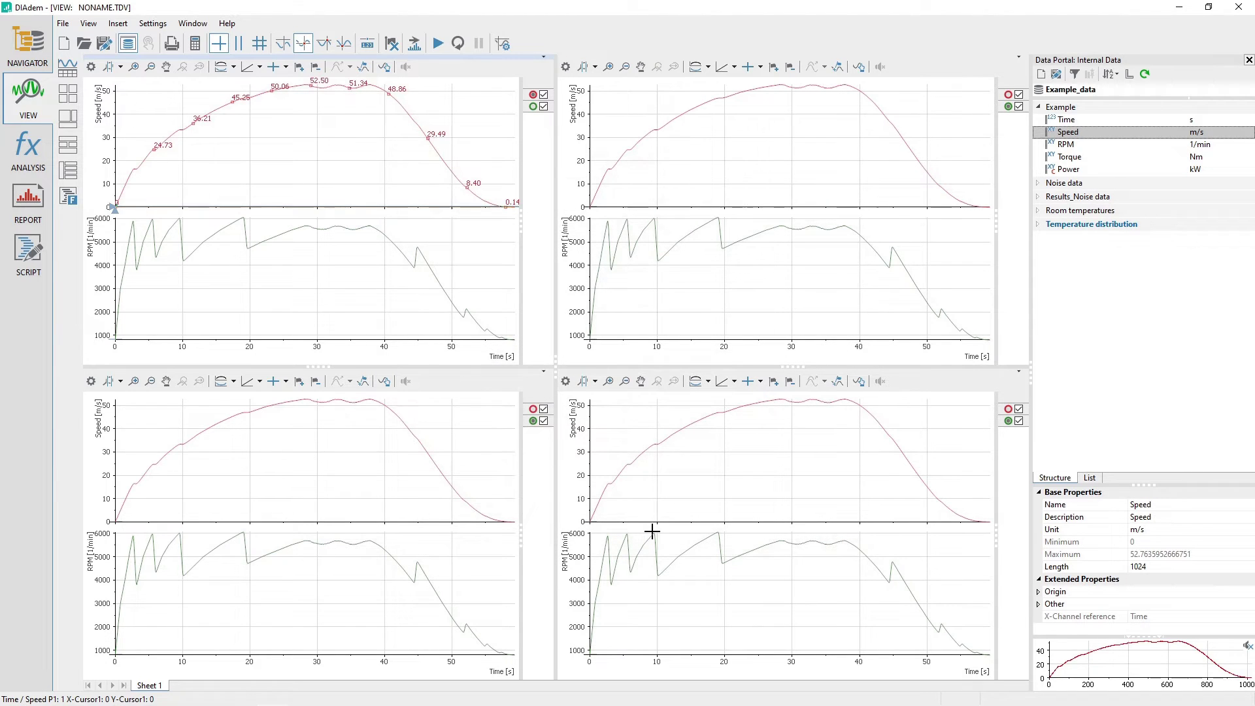
Step: Change the top-left RPM curve's colour in row 2 from green to blue and apply
double_click(255, 270)
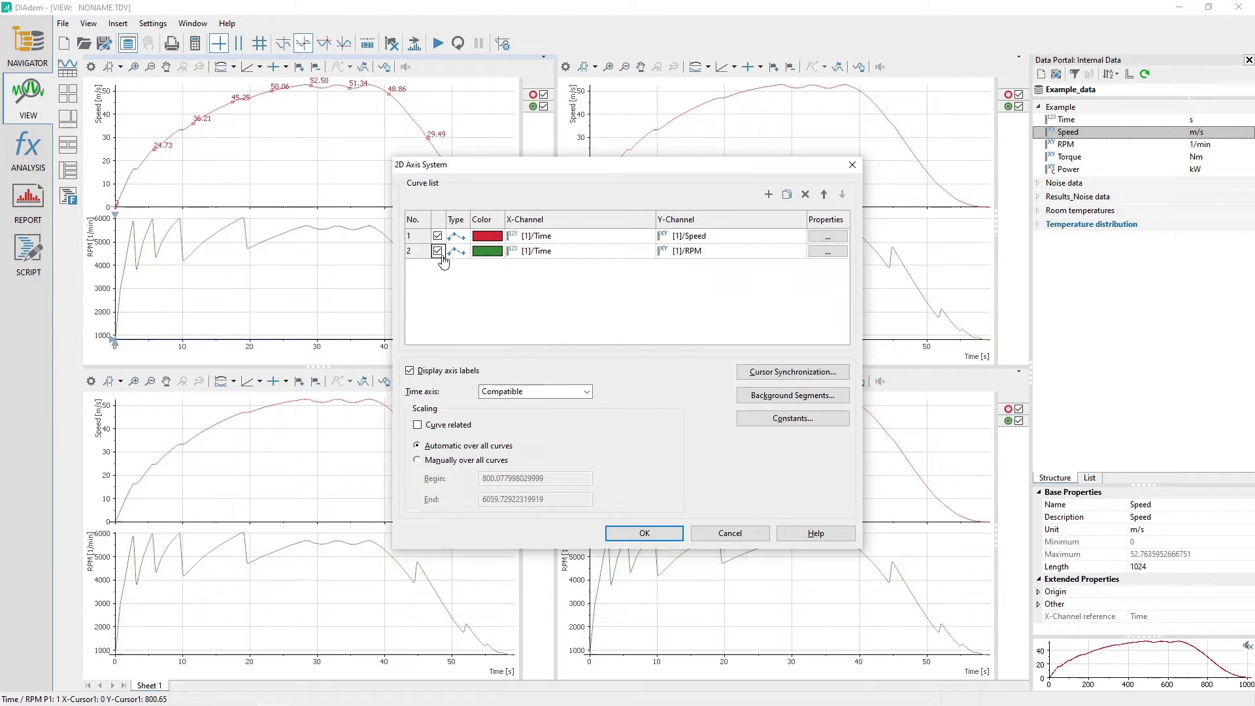
left_click(501, 254)
left_click(499, 251)
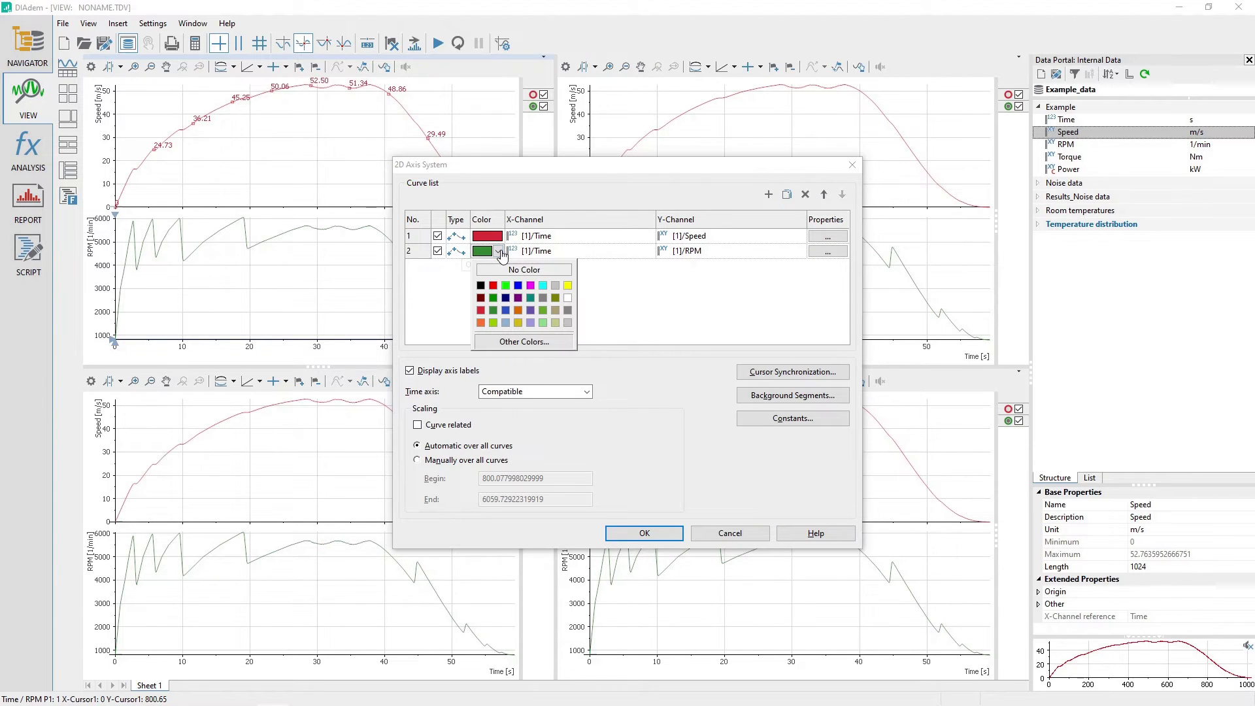
left_click(518, 286)
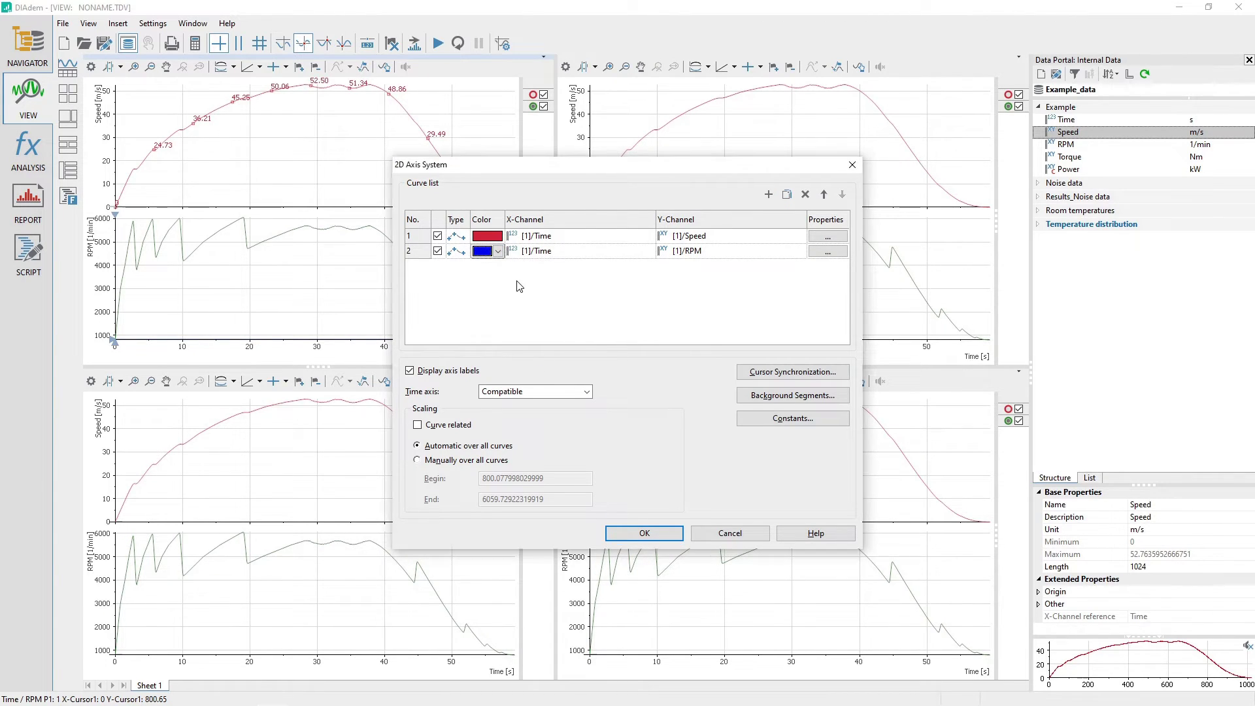
left_click(644, 533)
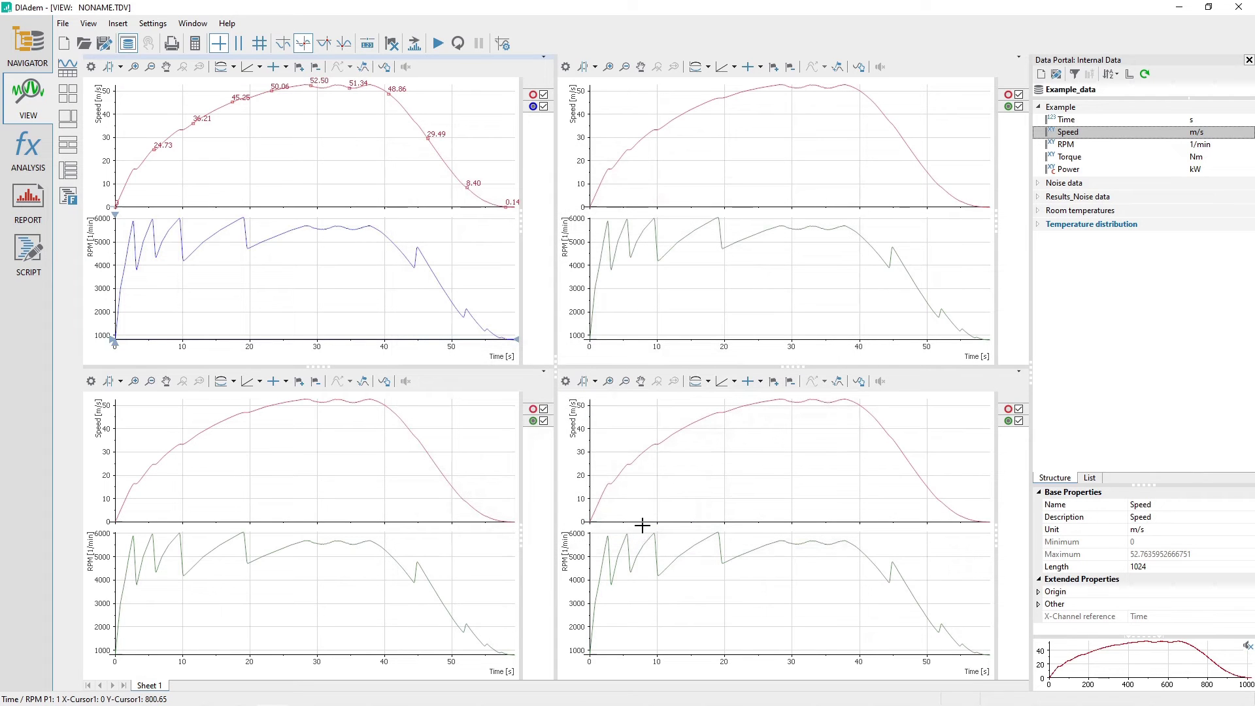
Step: Band-zoom the top-right RPM chart to about 5.5–10 s
left_click(641, 233)
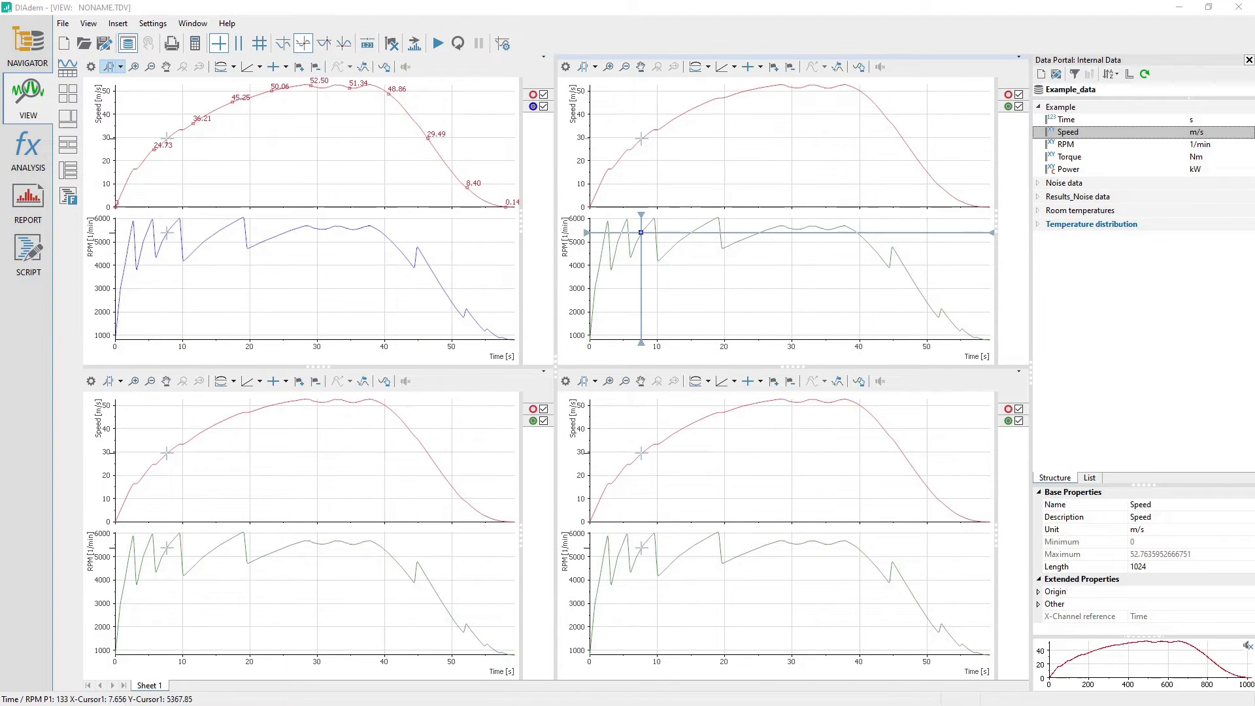
left_click(749, 166)
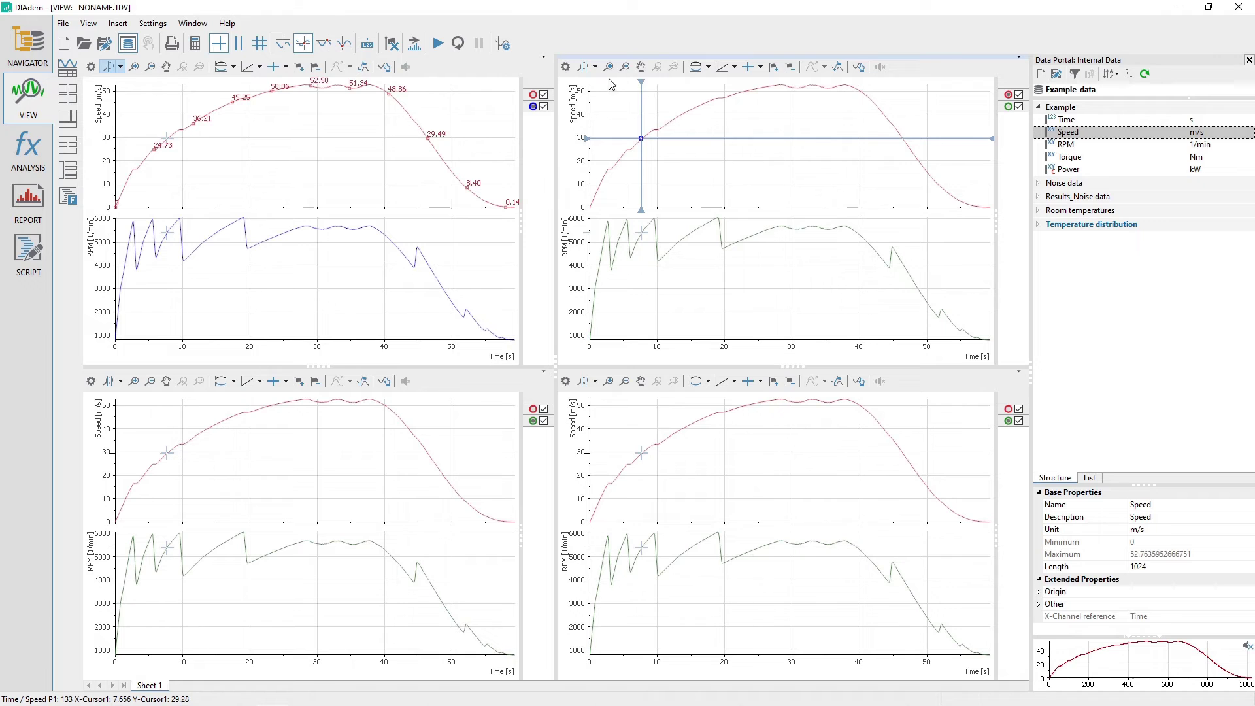
left_click(595, 68)
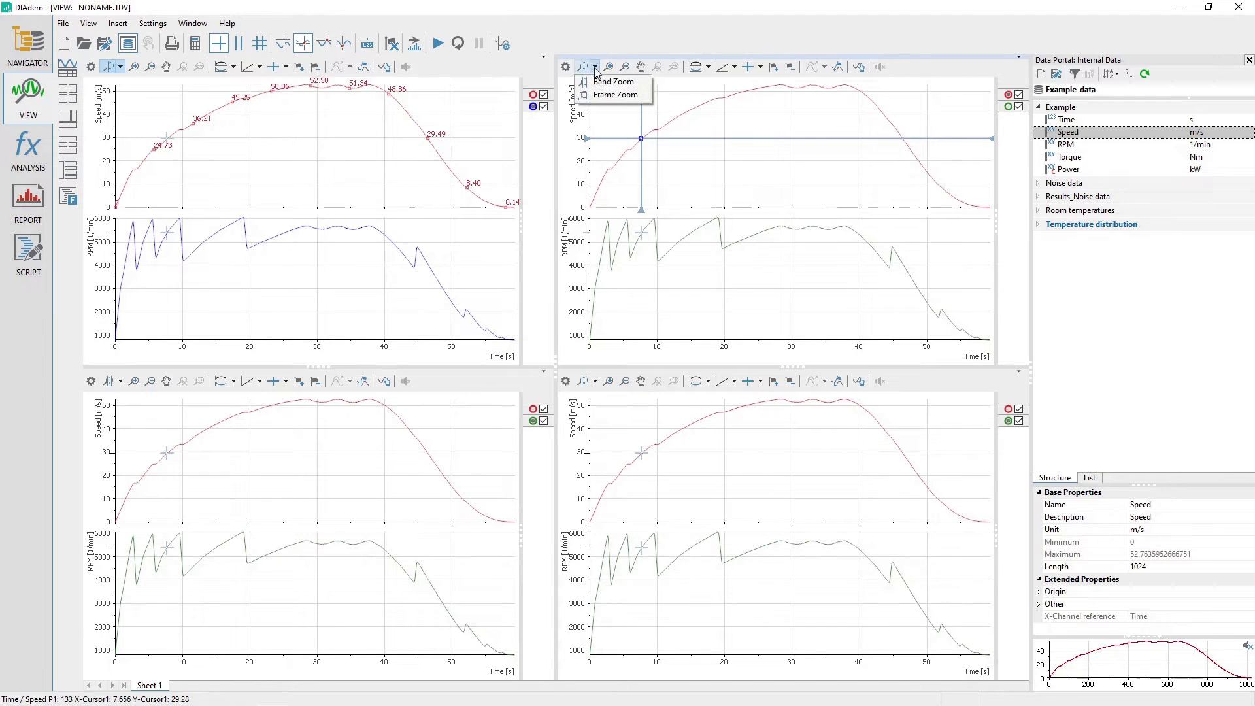
left_click(603, 82)
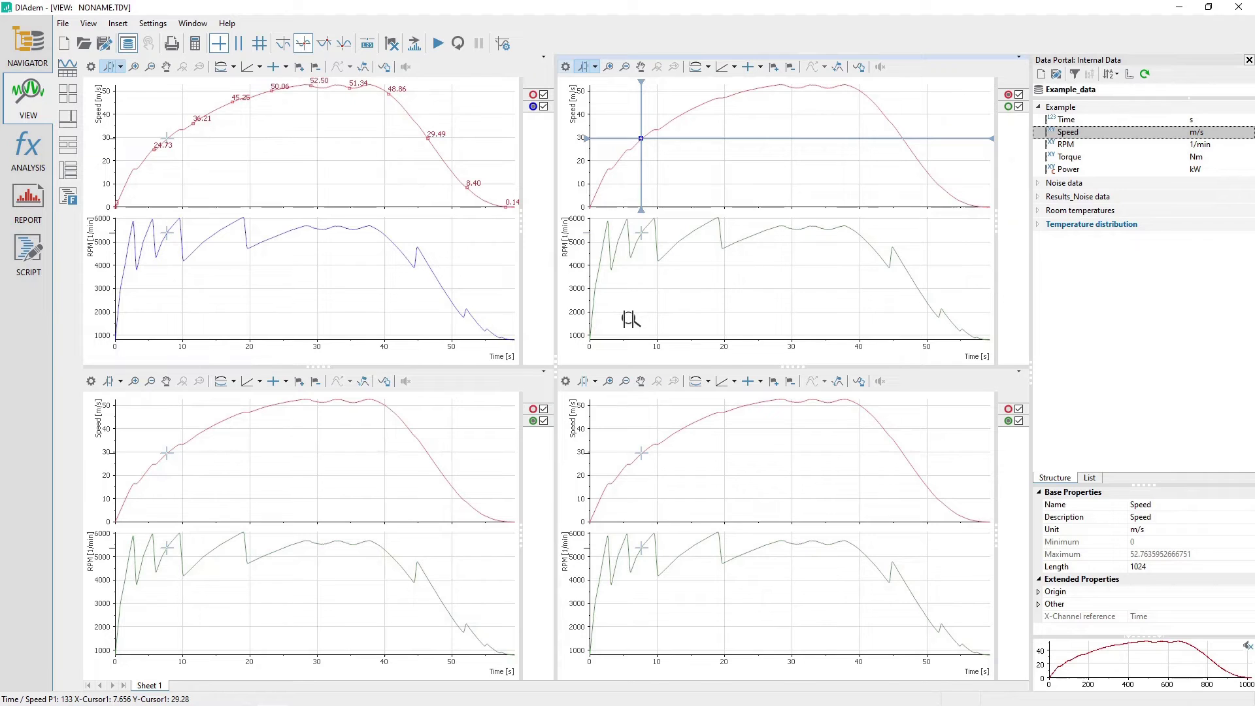
mouse_move(633, 317)
left_mouse_down()
mouse_move(678, 323)
mouse_move(657, 323)
left_mouse_up()
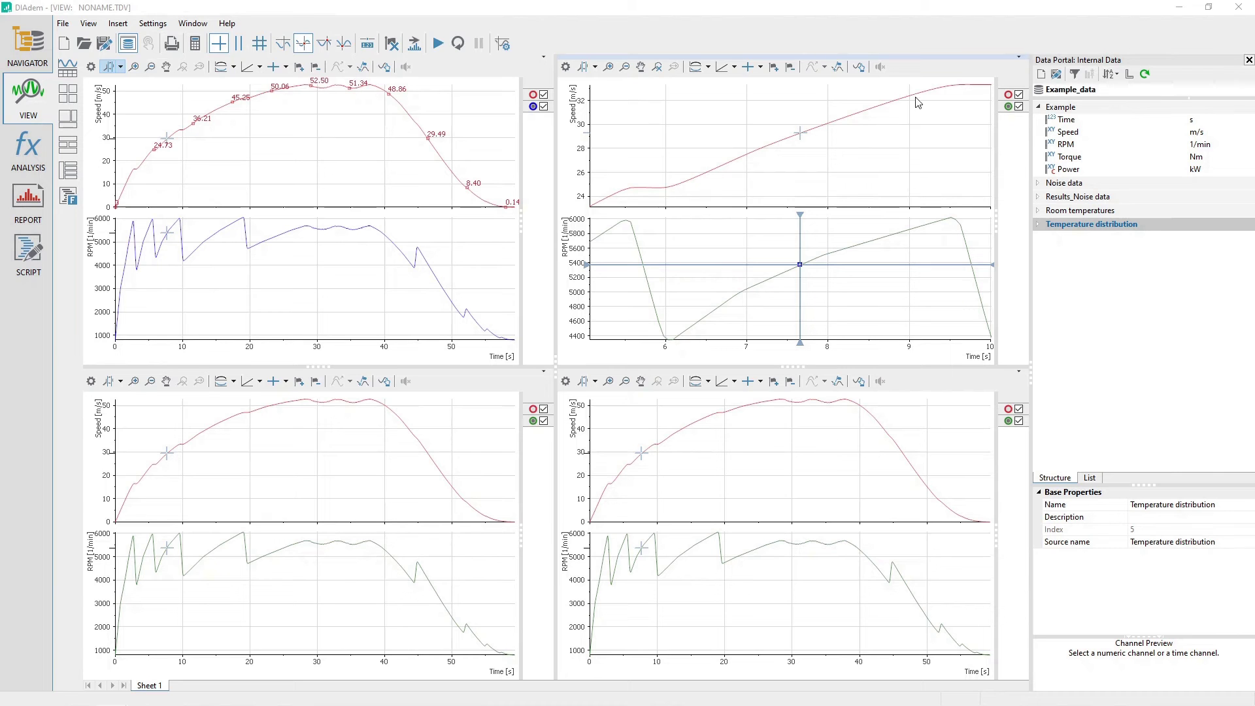
Step: Set the Example group as the default data group in the Data Portal
left_click(1064, 107)
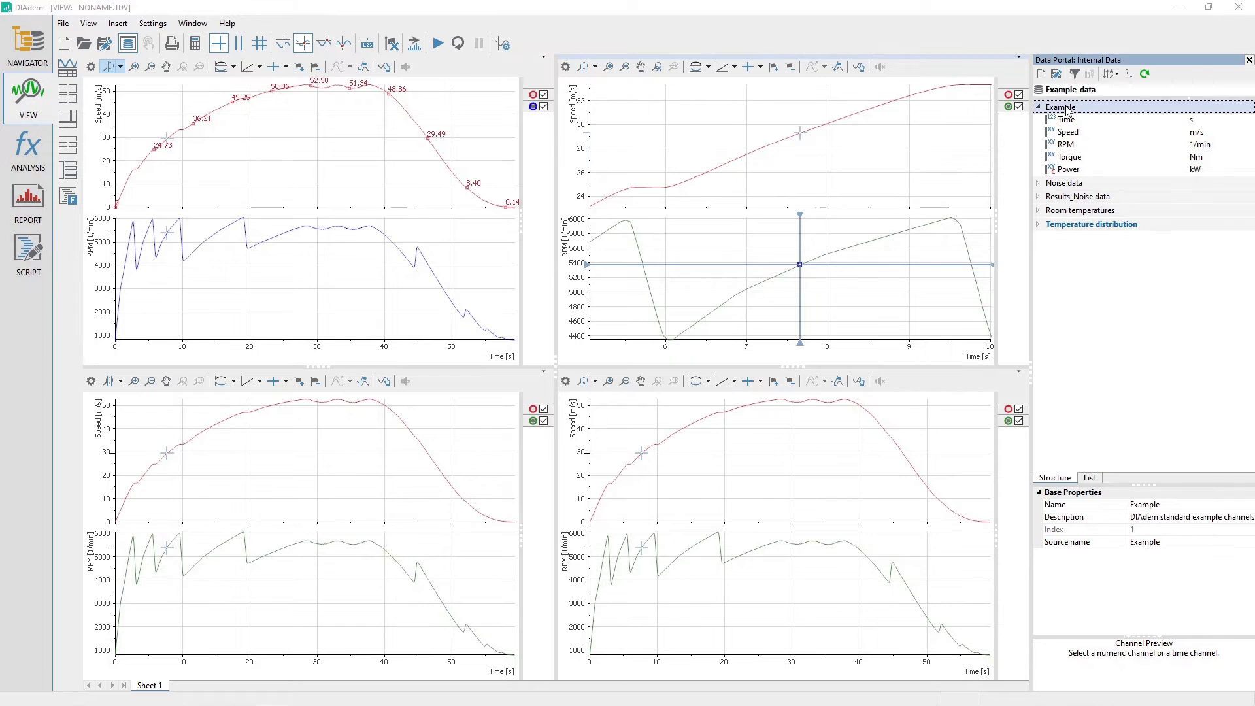
right_click(1066, 108)
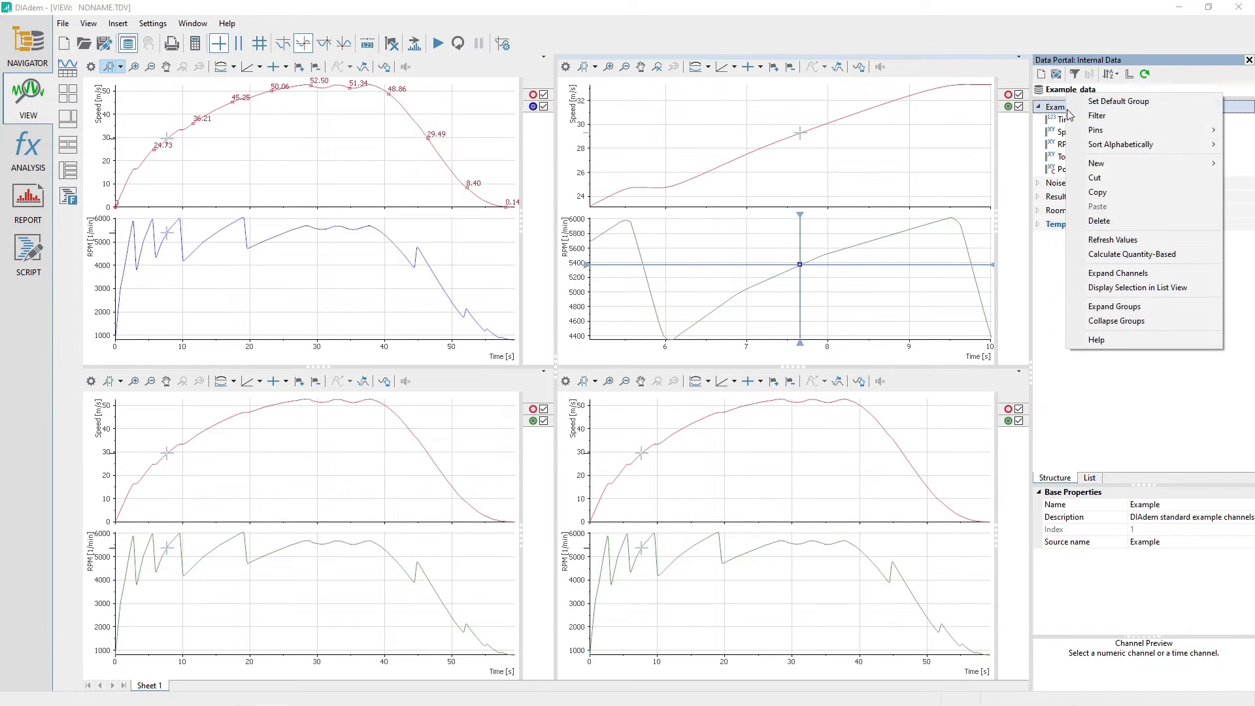
left_click(1159, 99)
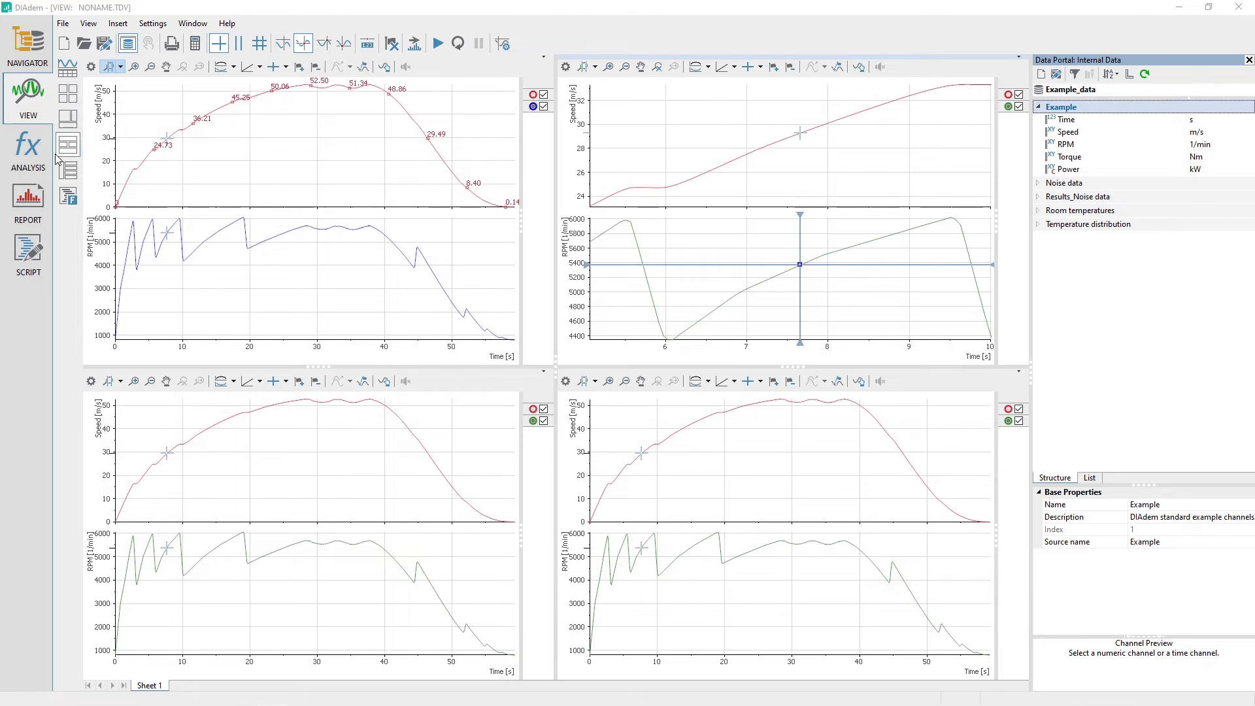
Step: Run Find Peaks on RPM for 5 maxima ordered by x-values, creating PeakX and PeakY
left_click(25, 158)
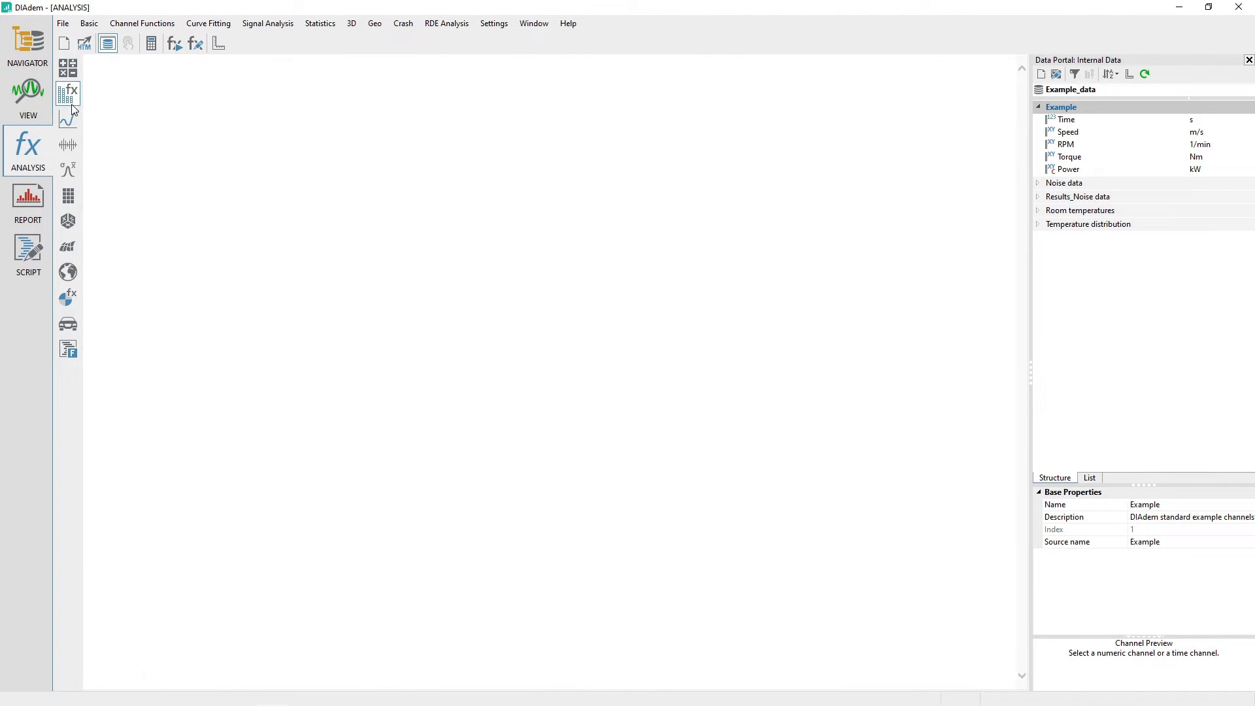
left_click(146, 24)
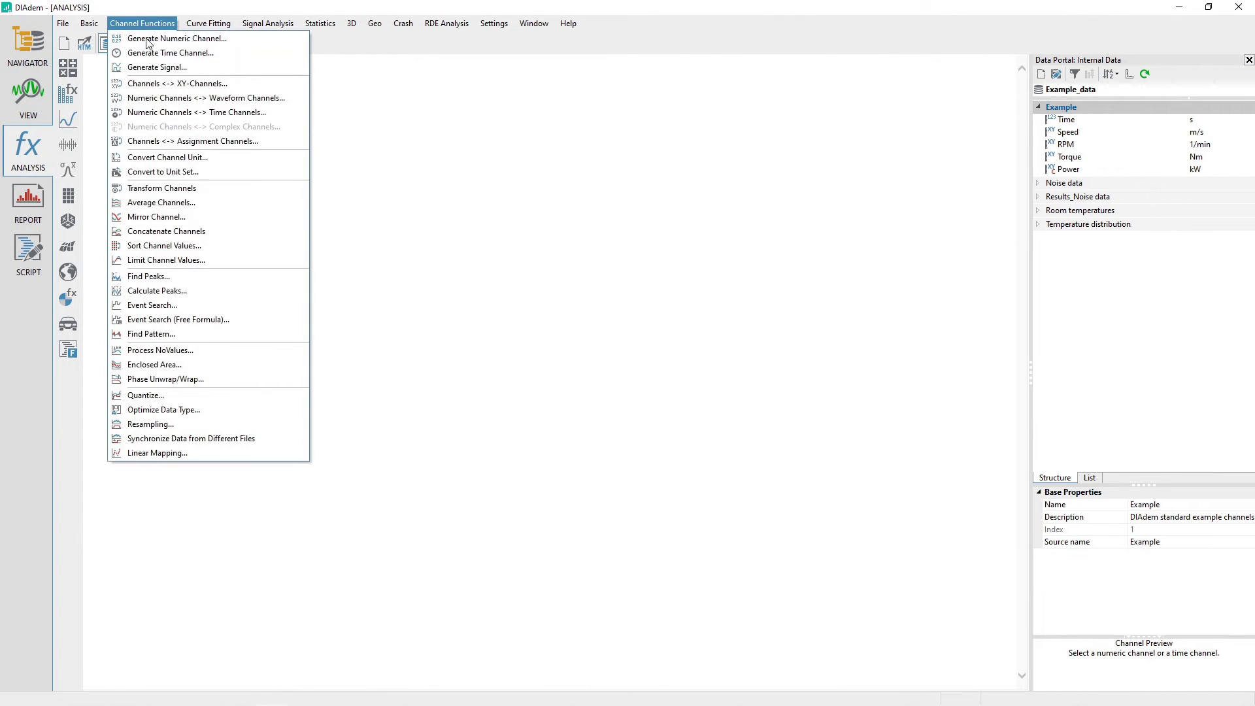
left_click(178, 279)
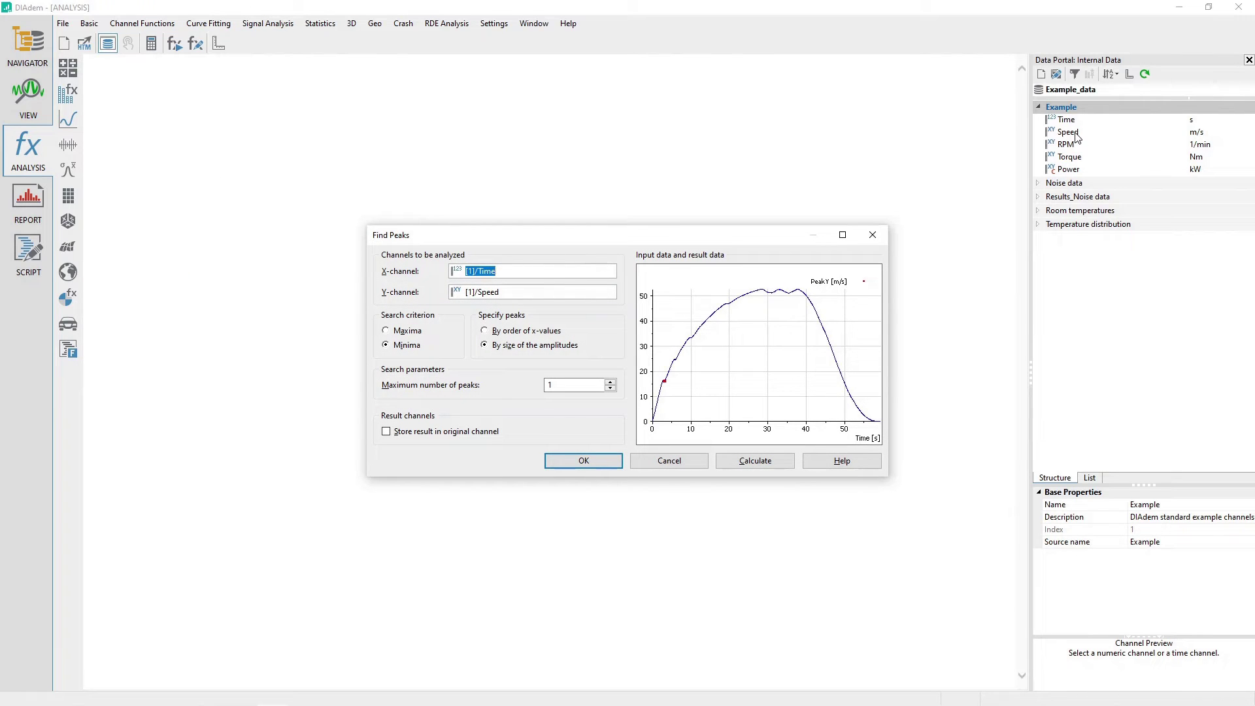
left_click_drag(1067, 145, 522, 294)
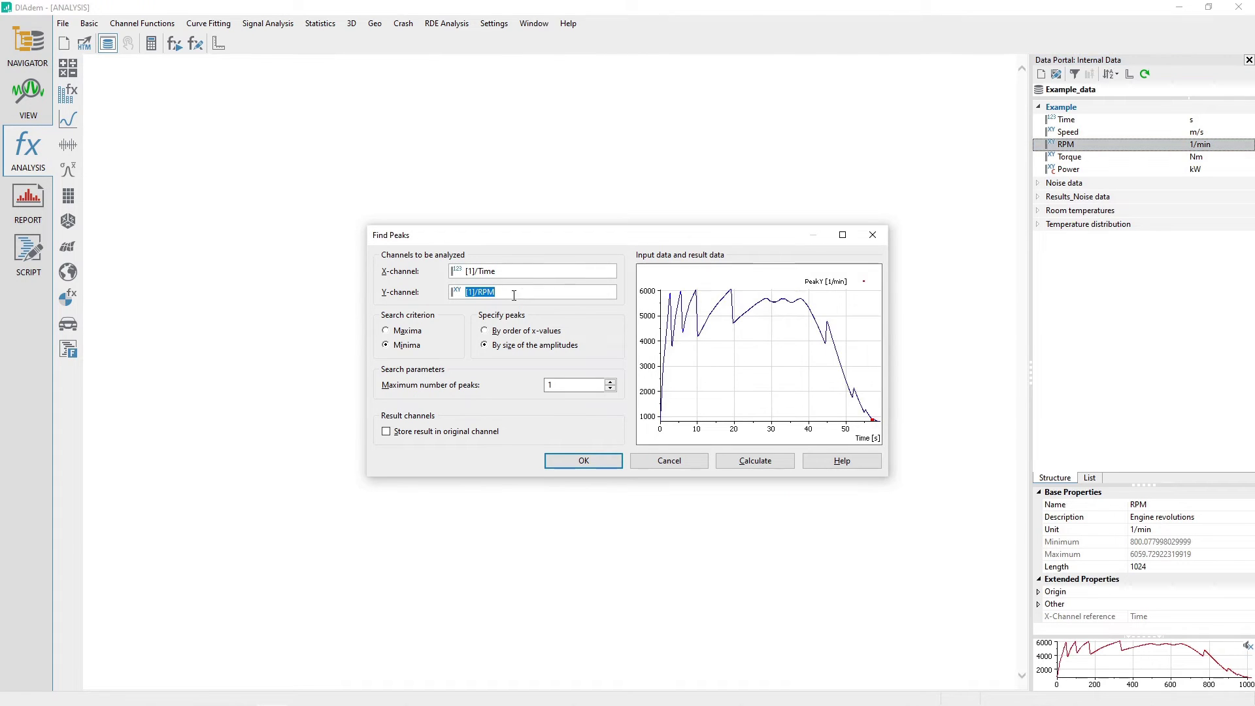
left_click(413, 332)
left_click(547, 333)
double_click(563, 385)
type("5")
left_click(747, 465)
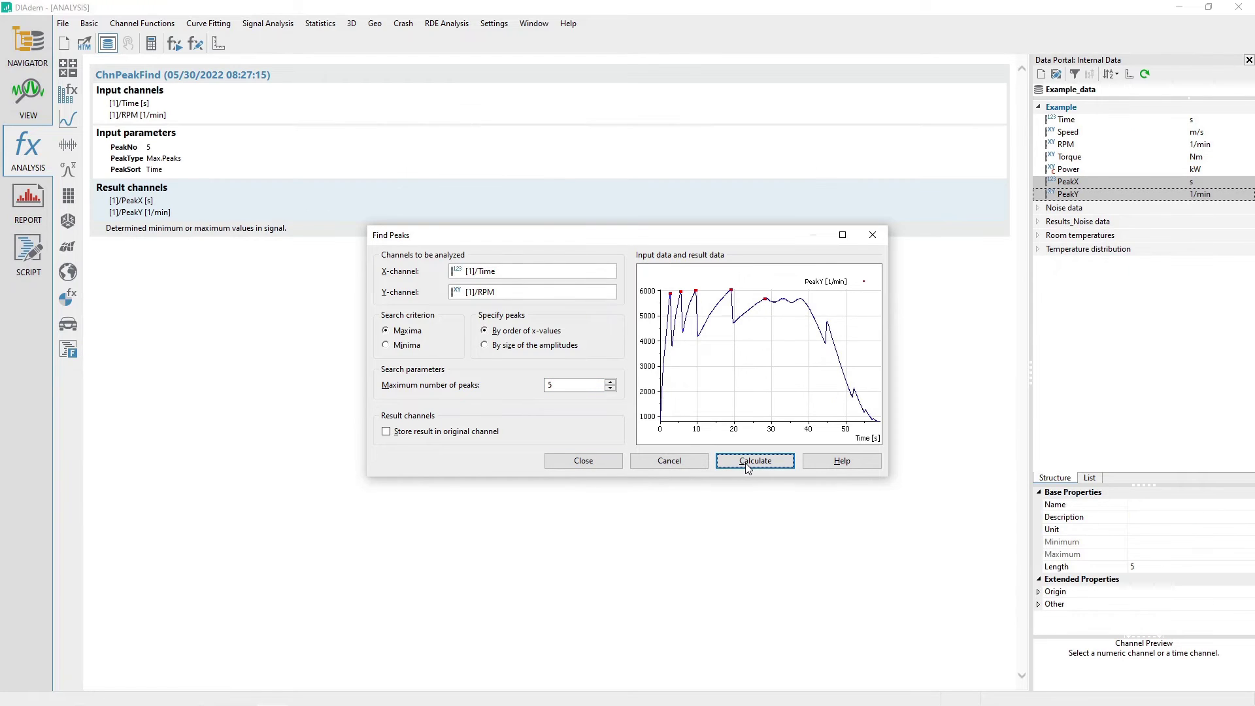
left_click(577, 465)
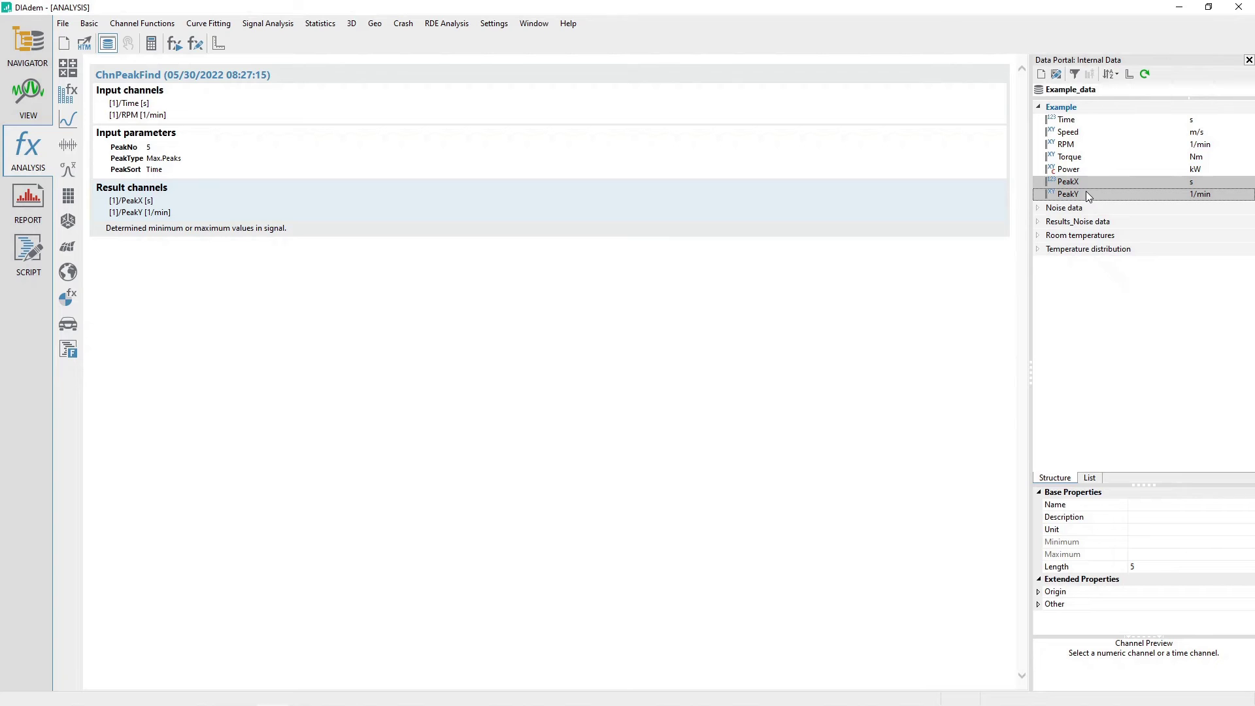
Step: Add a curve to the top-left chart with PeakX as X-channel and PeakY as Y-channel
left_click(28, 95)
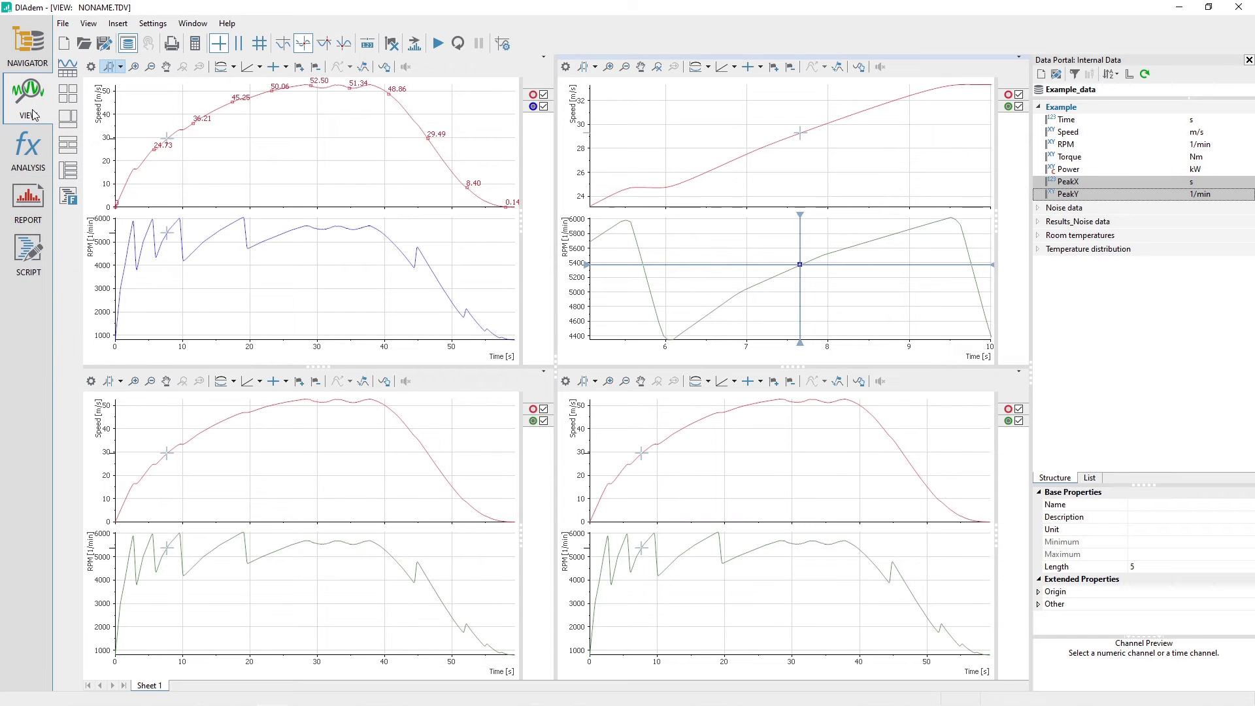
double_click(260, 154)
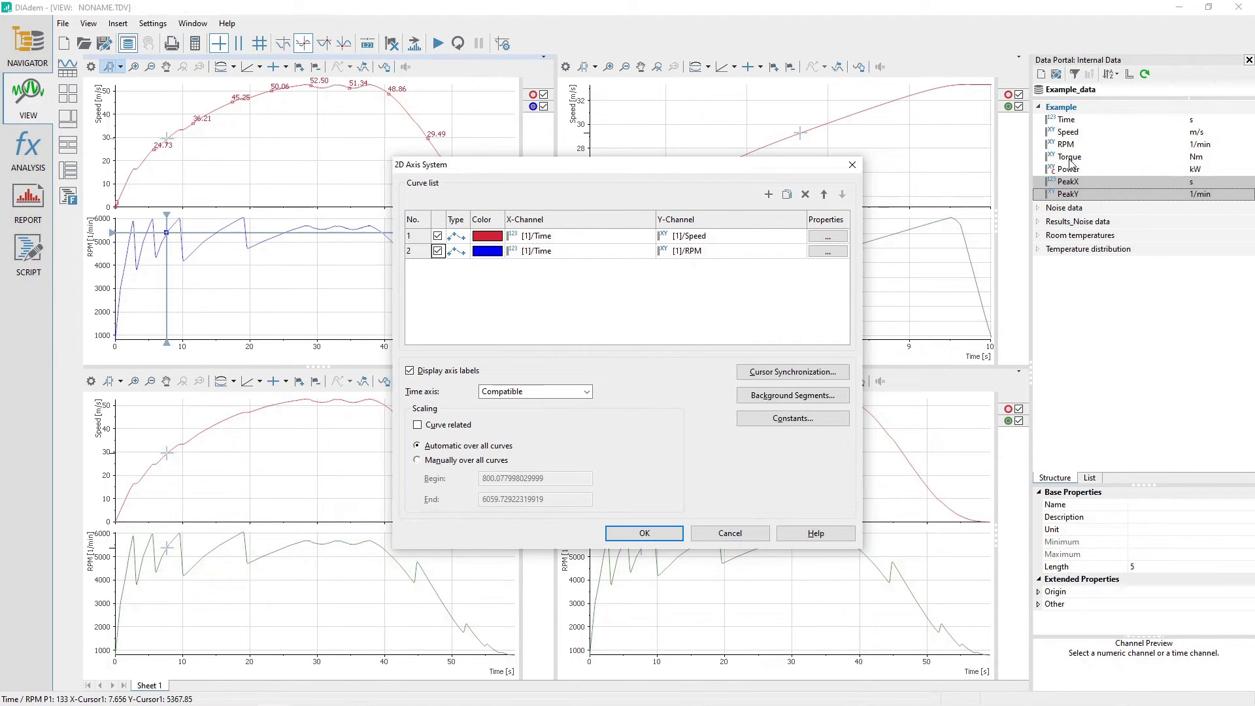
left_click_drag(1070, 194, 692, 239)
left_click(1067, 182)
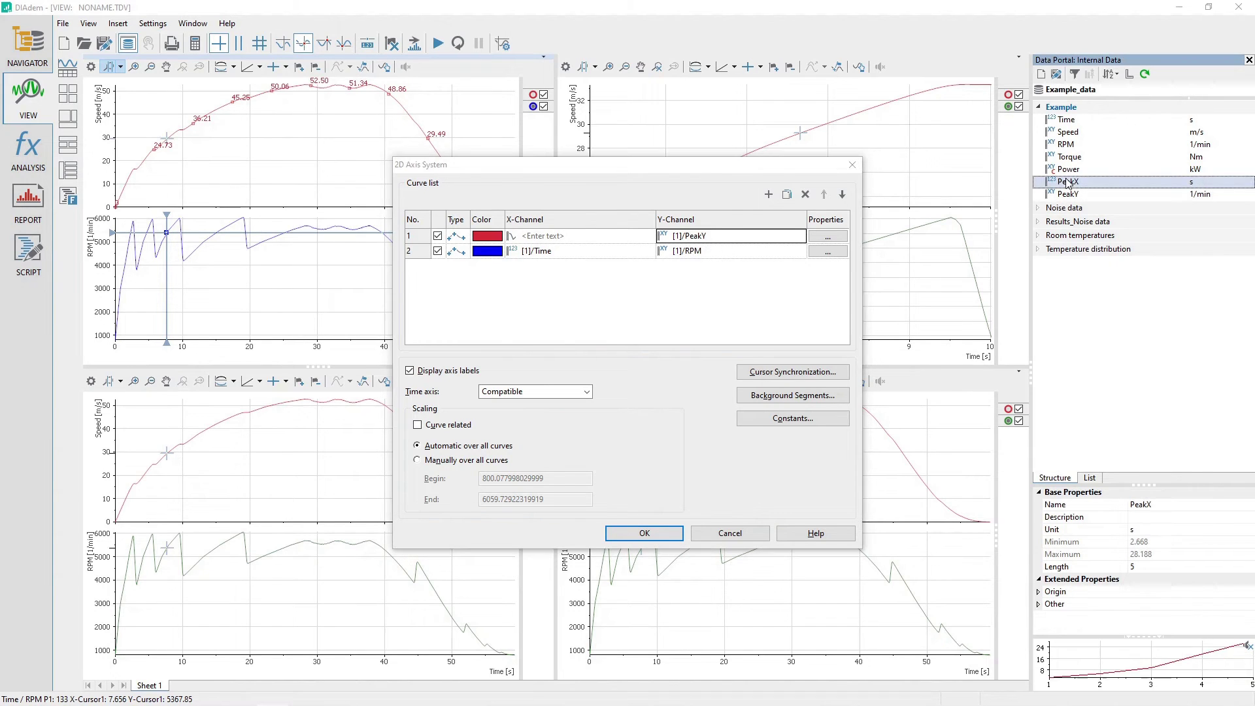
left_click_drag(1067, 182, 561, 239)
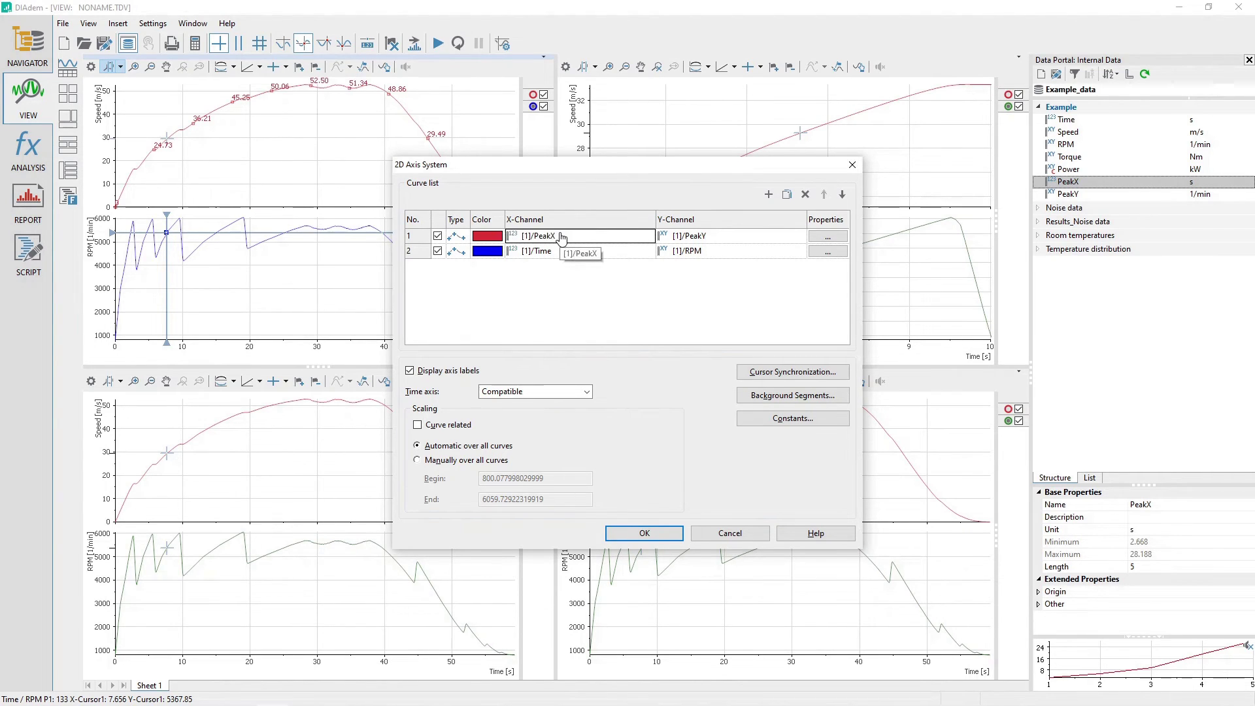
Step: Set the peak curve's line colour to No Color and open its marker properties
left_click(487, 236)
left_click(499, 236)
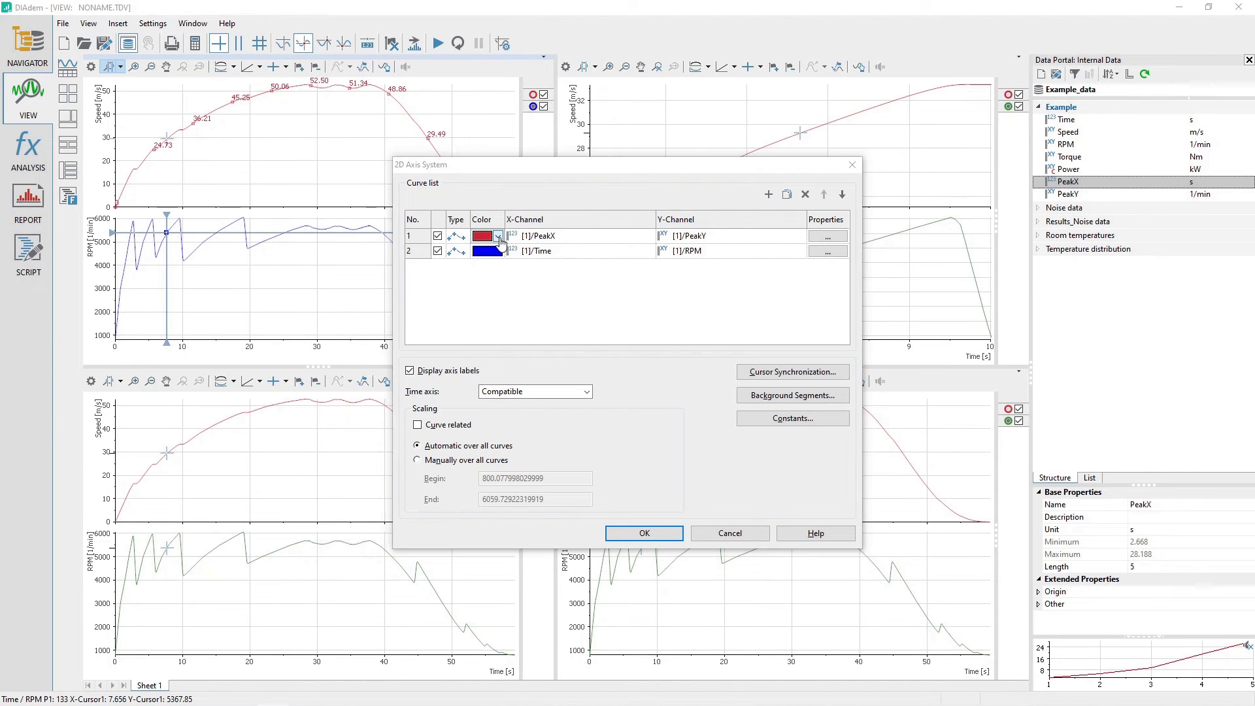
left_click(520, 254)
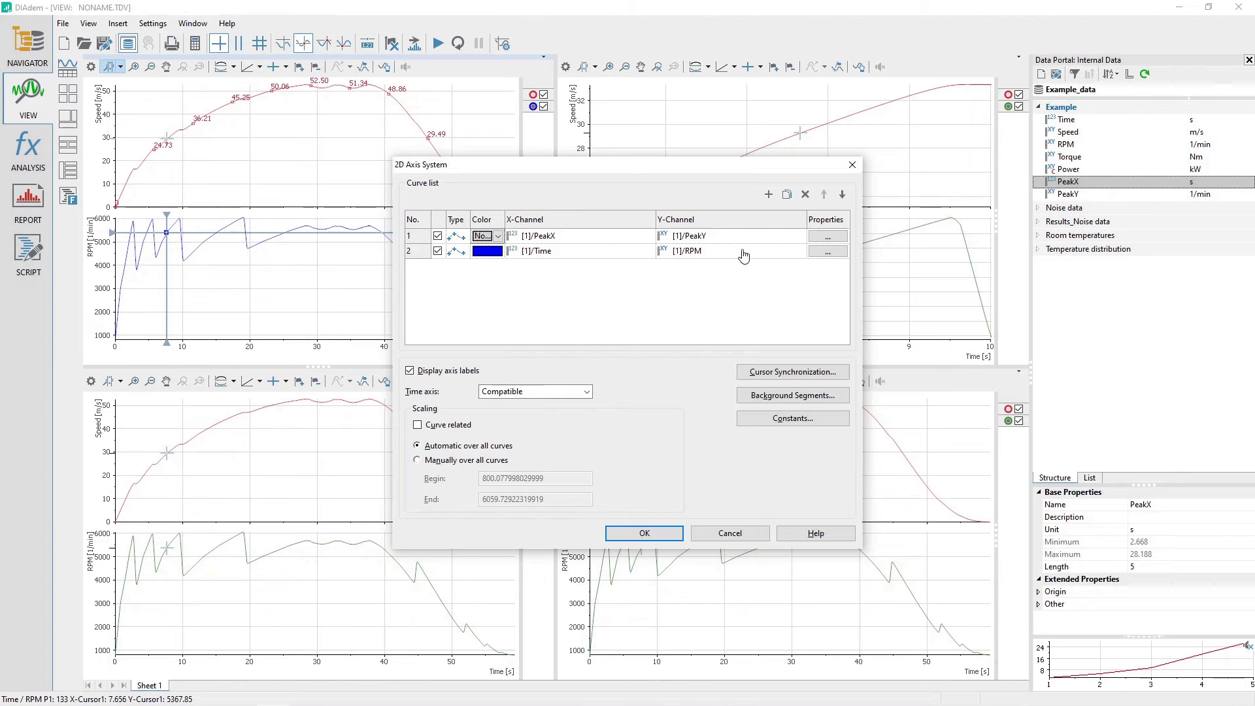
left_click(817, 236)
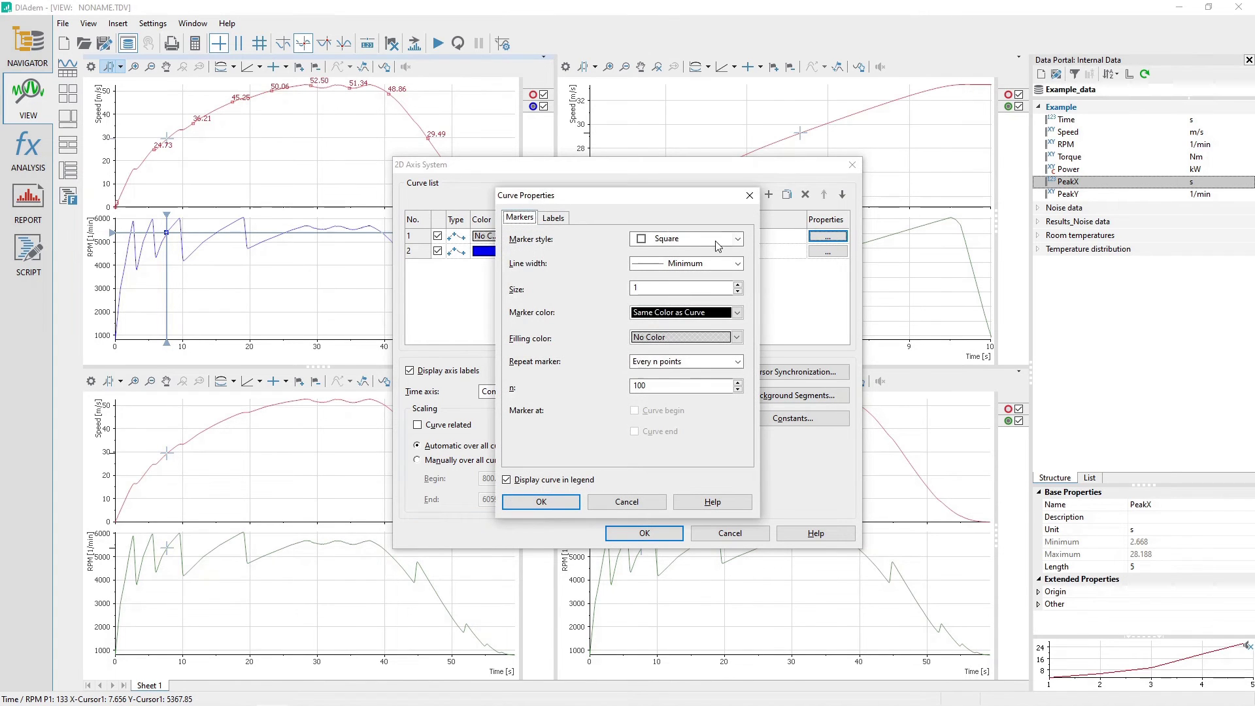
Step: Give the peak curve red square markers of size 3, line width 0.5, repeated every 1 point
left_click(693, 263)
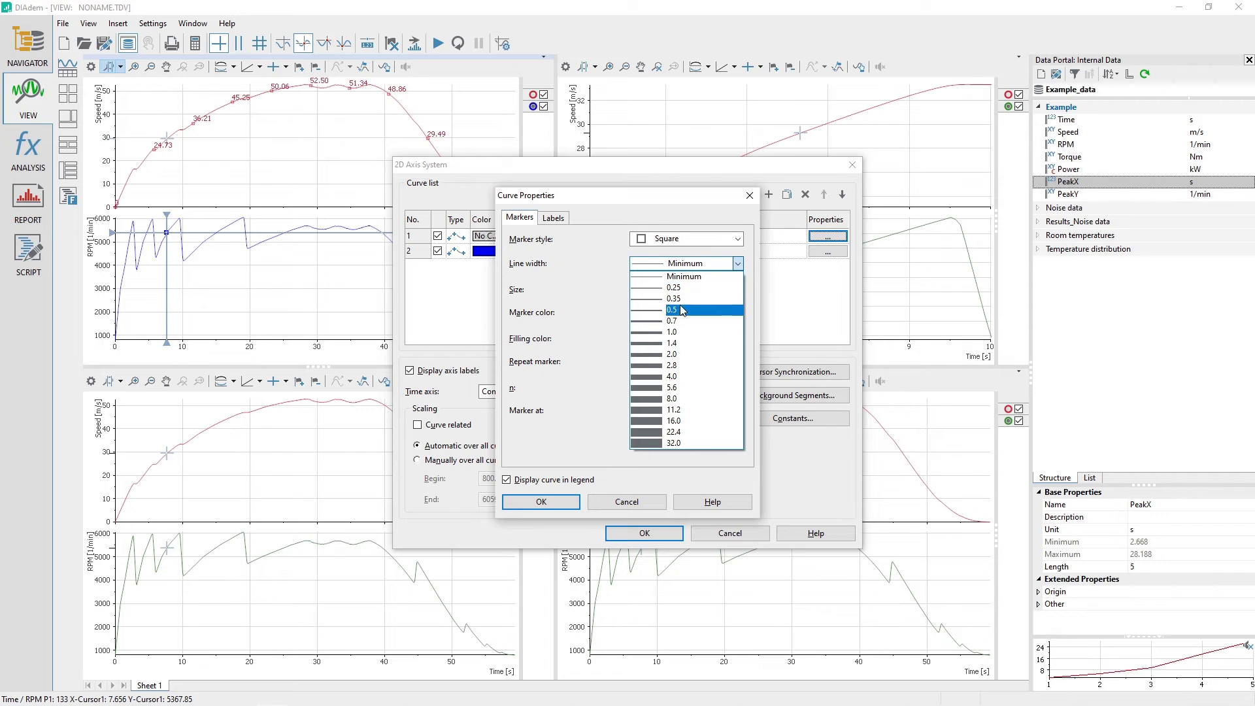
left_click(687, 310)
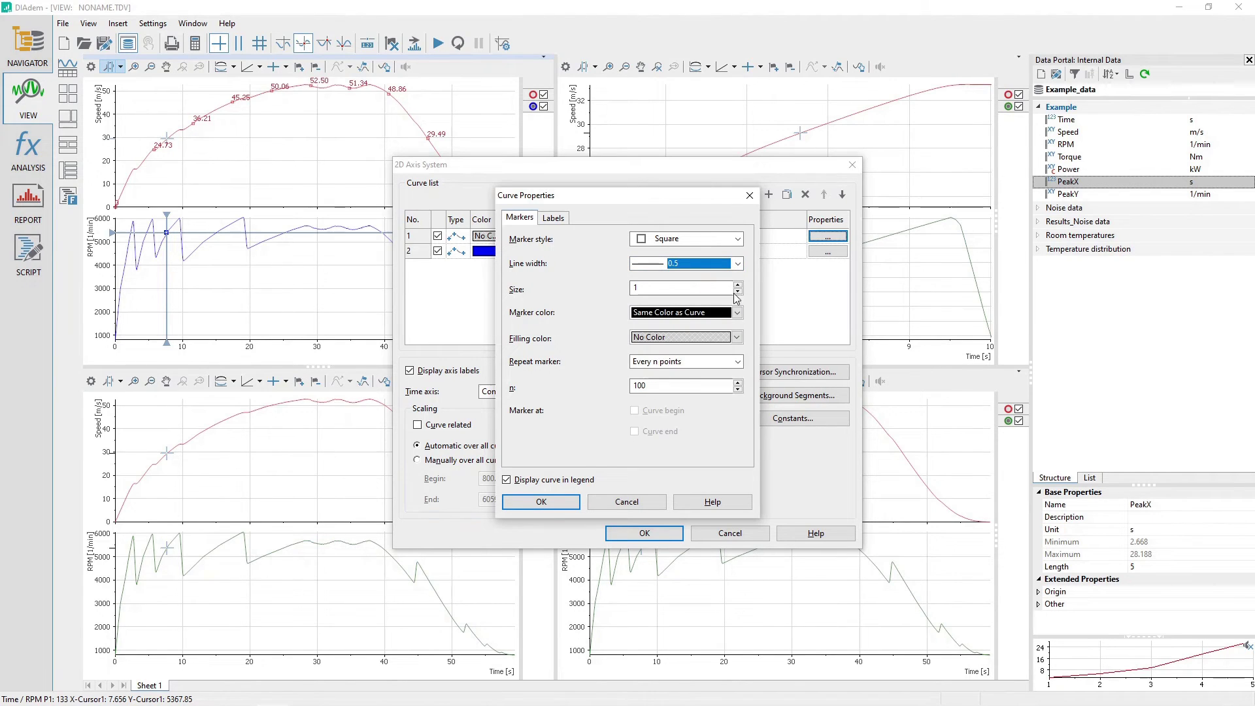
left_click(706, 313)
left_click(652, 347)
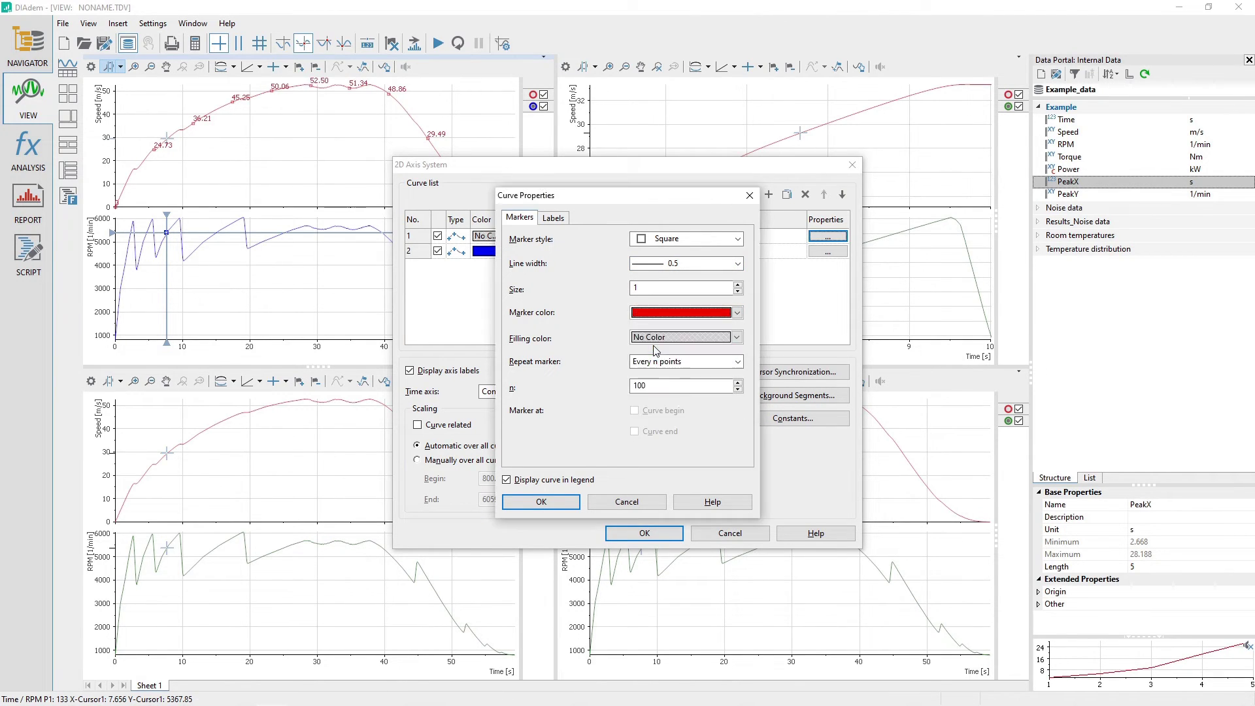
left_click(737, 285)
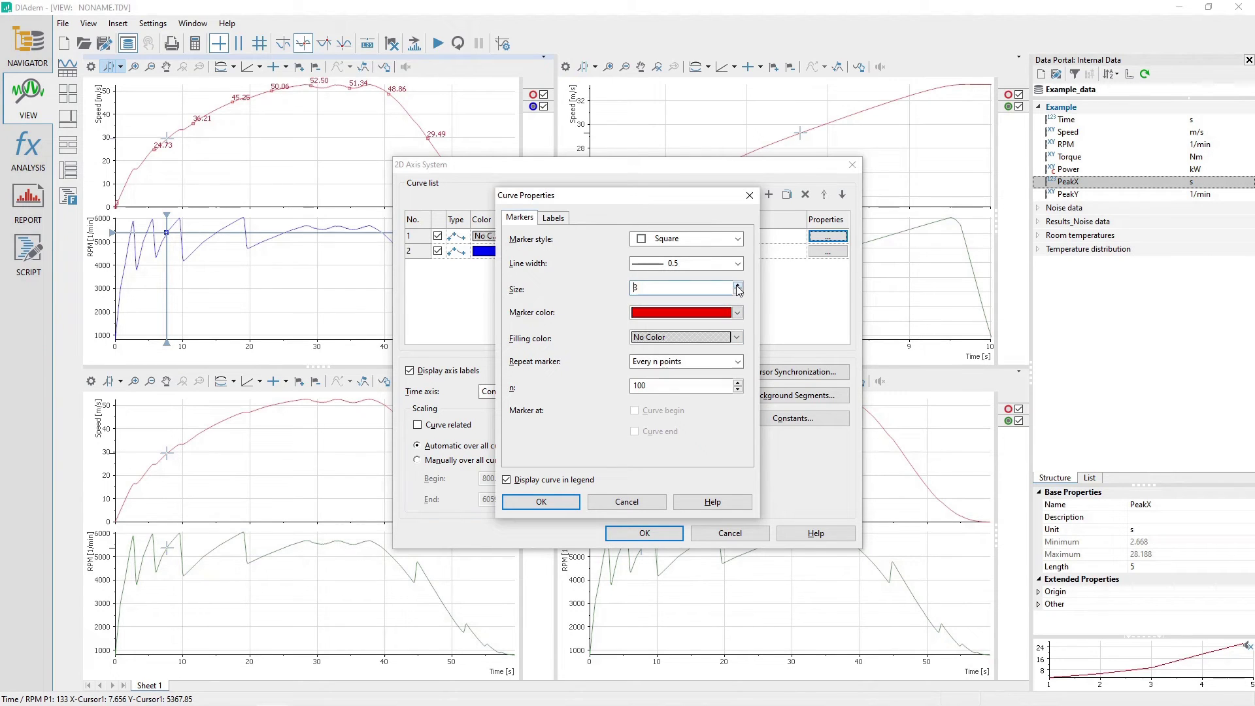
left_click(737, 285)
double_click(660, 385)
type("1")
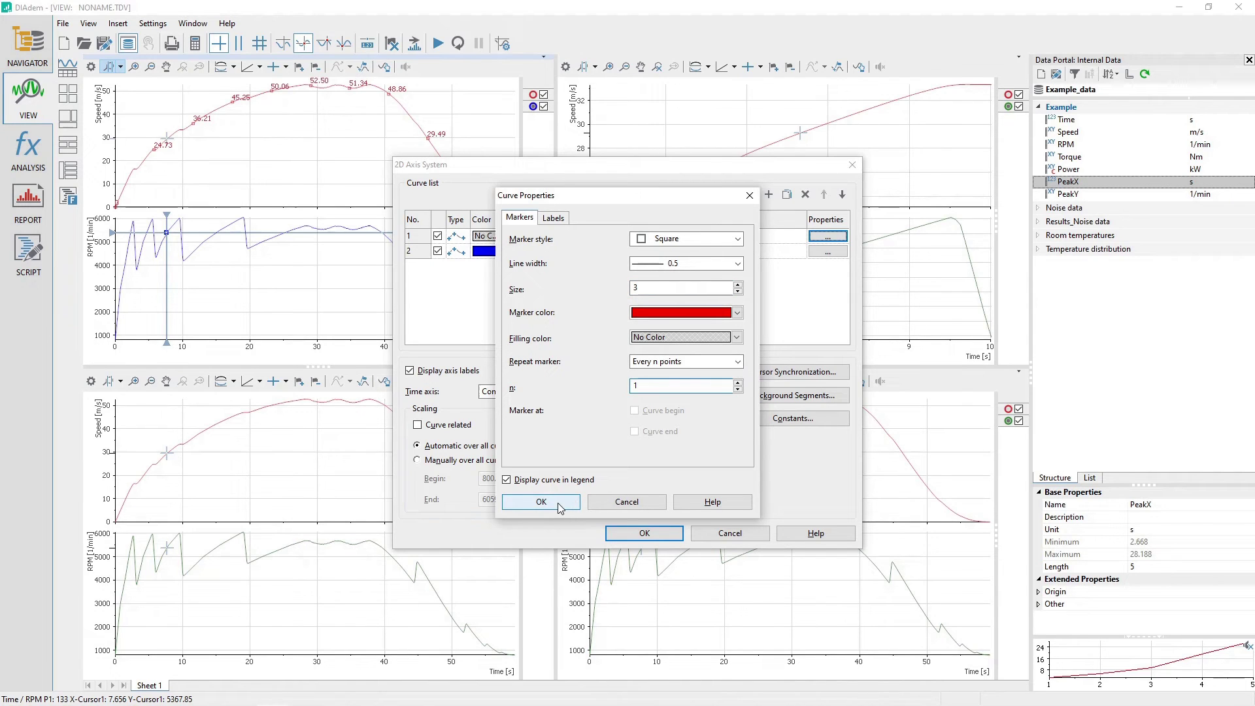
Step: Use the PeakY channel as the peak curve's label text, keeping automatic alignment
left_click(551, 217)
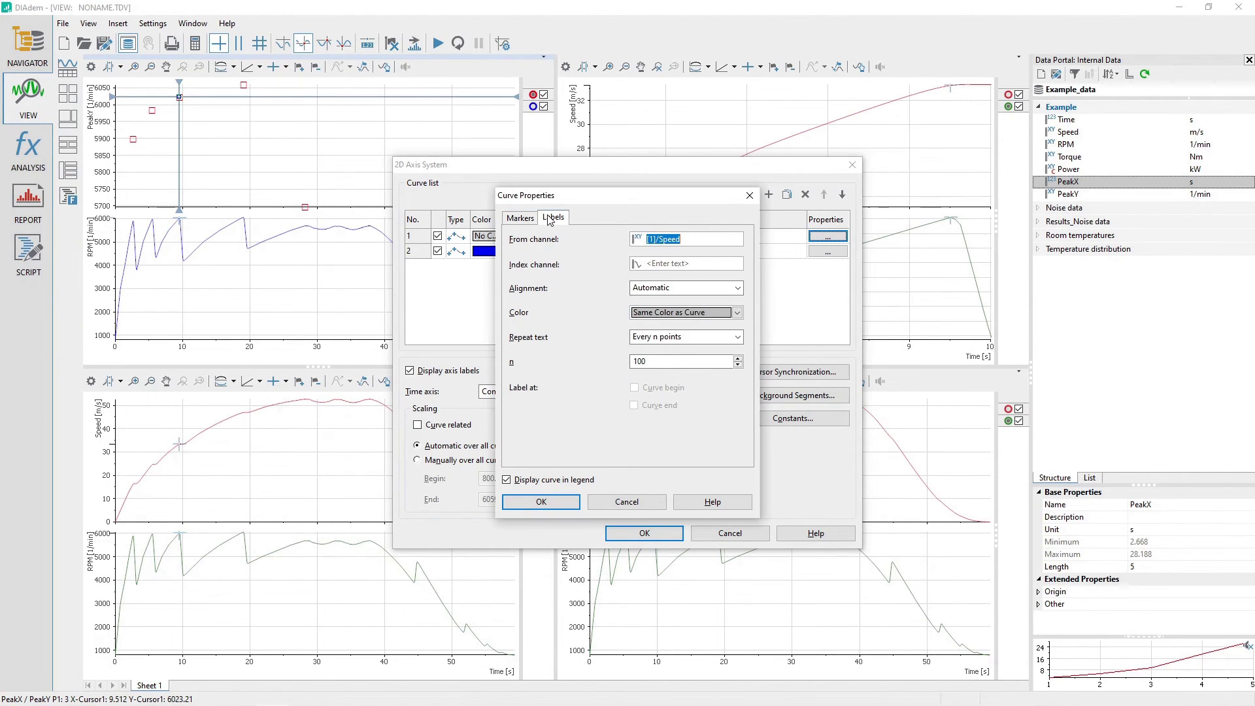
left_click(1080, 195)
left_click_drag(1081, 194, 666, 240)
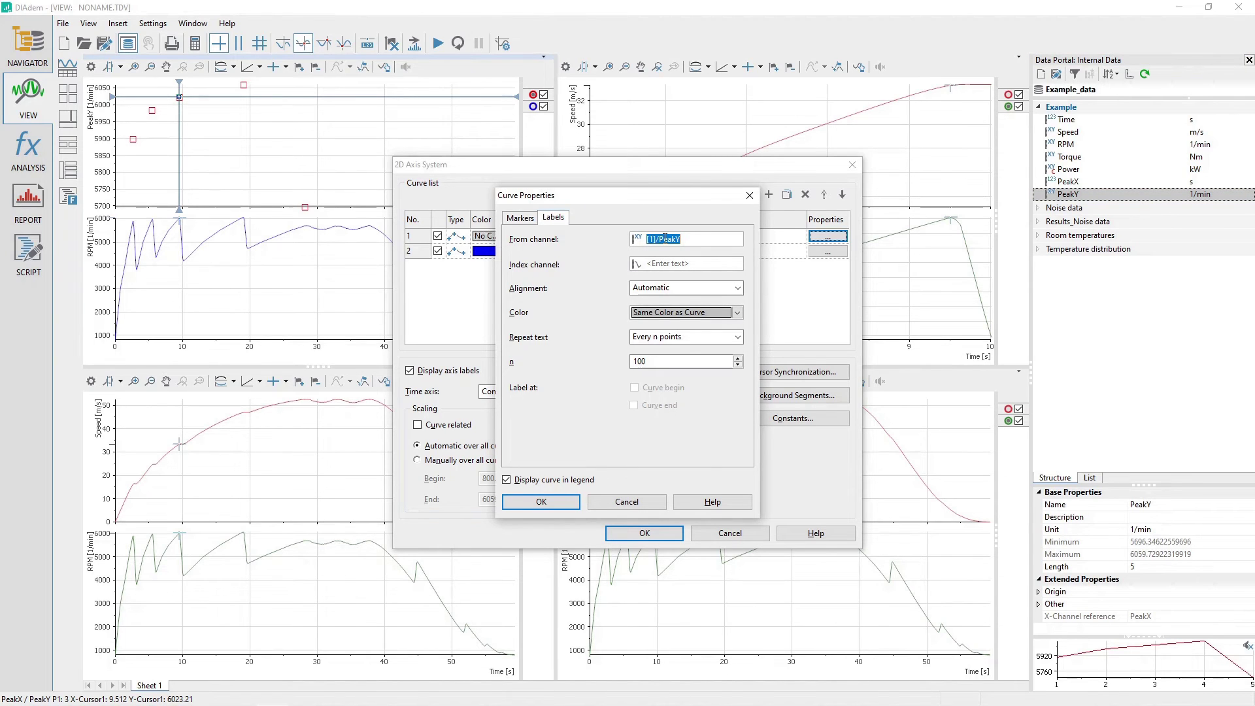
left_click(685, 286)
left_click(686, 286)
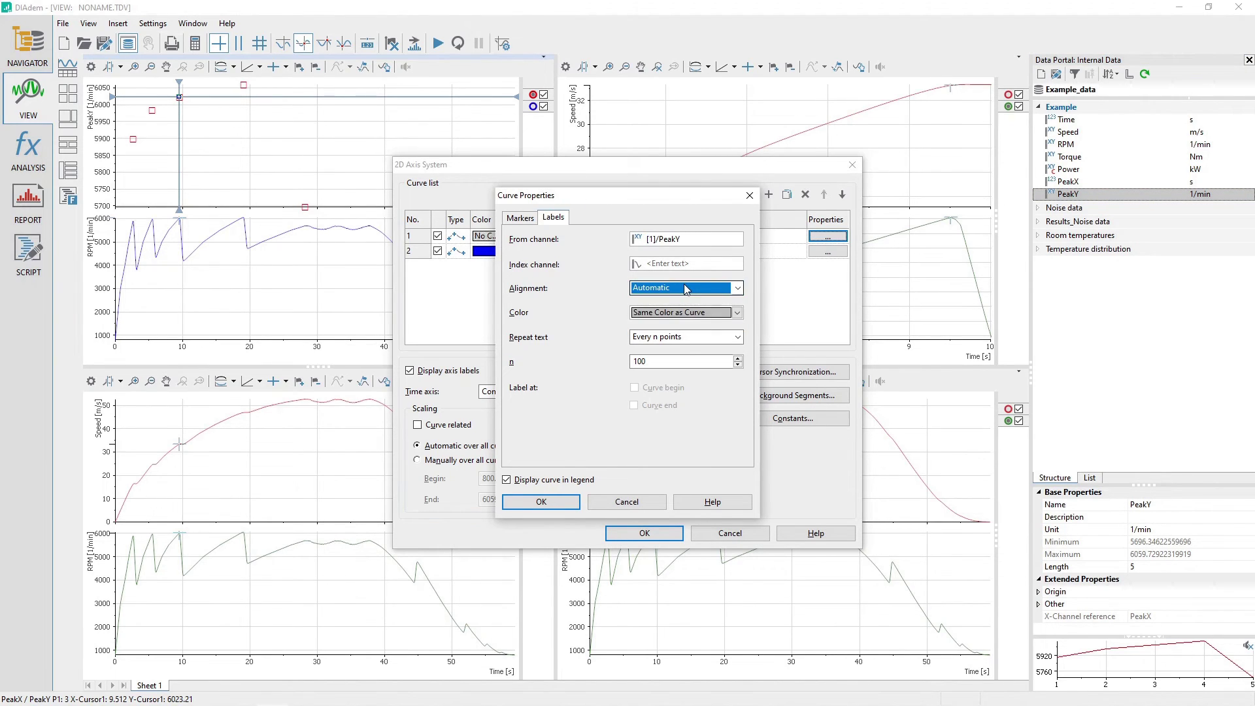
Step: Make the peak labels red, repeat them at every point, and apply the curve settings
left_click(735, 313)
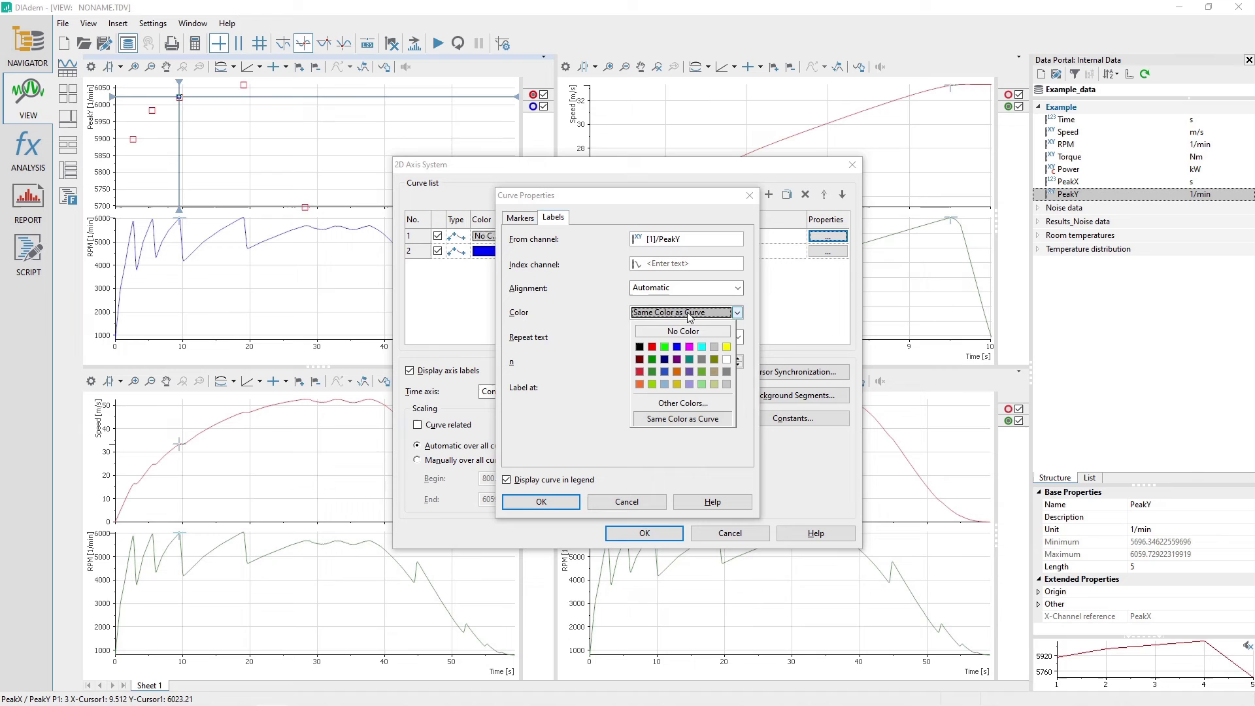
left_click(652, 346)
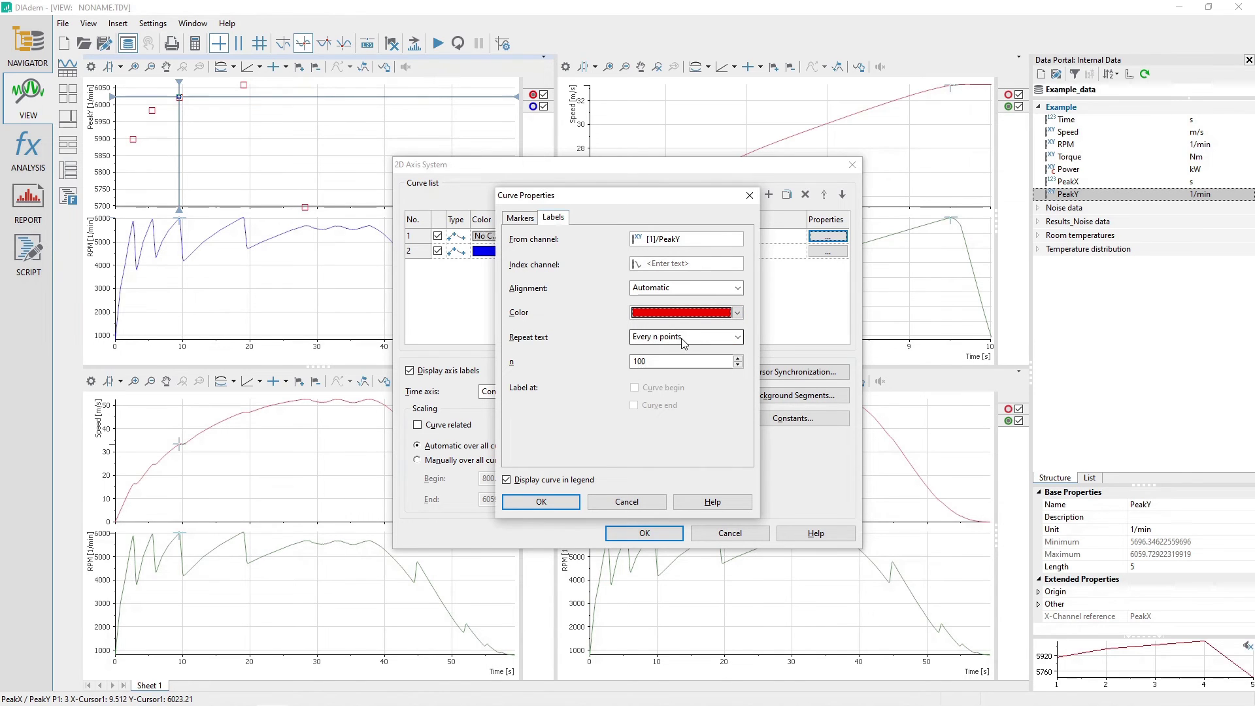
left_click(683, 338)
left_click(677, 351)
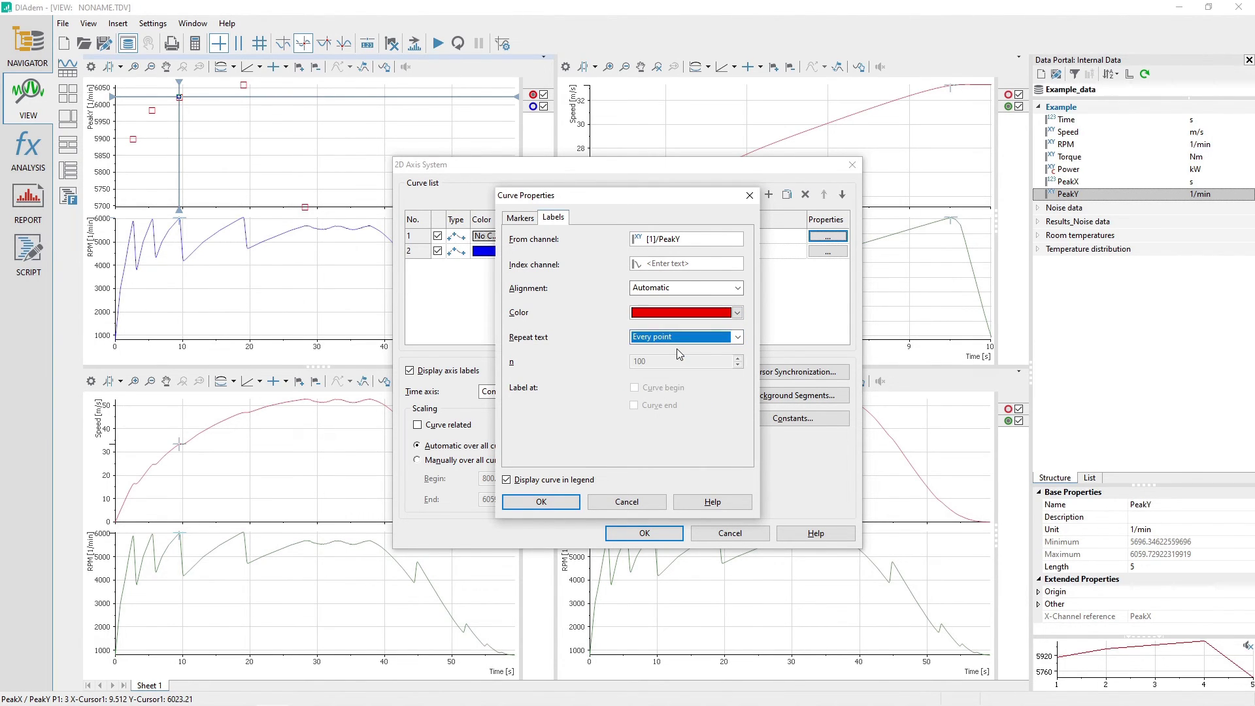
left_click(553, 501)
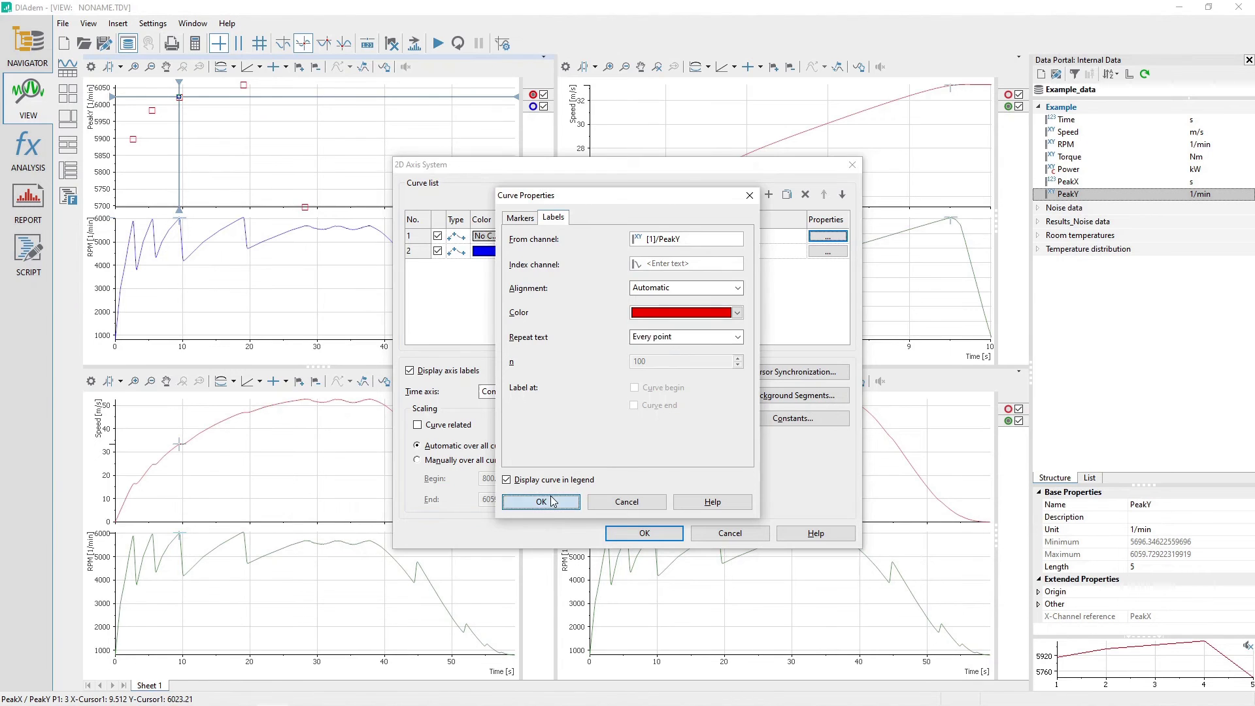
key("Return")
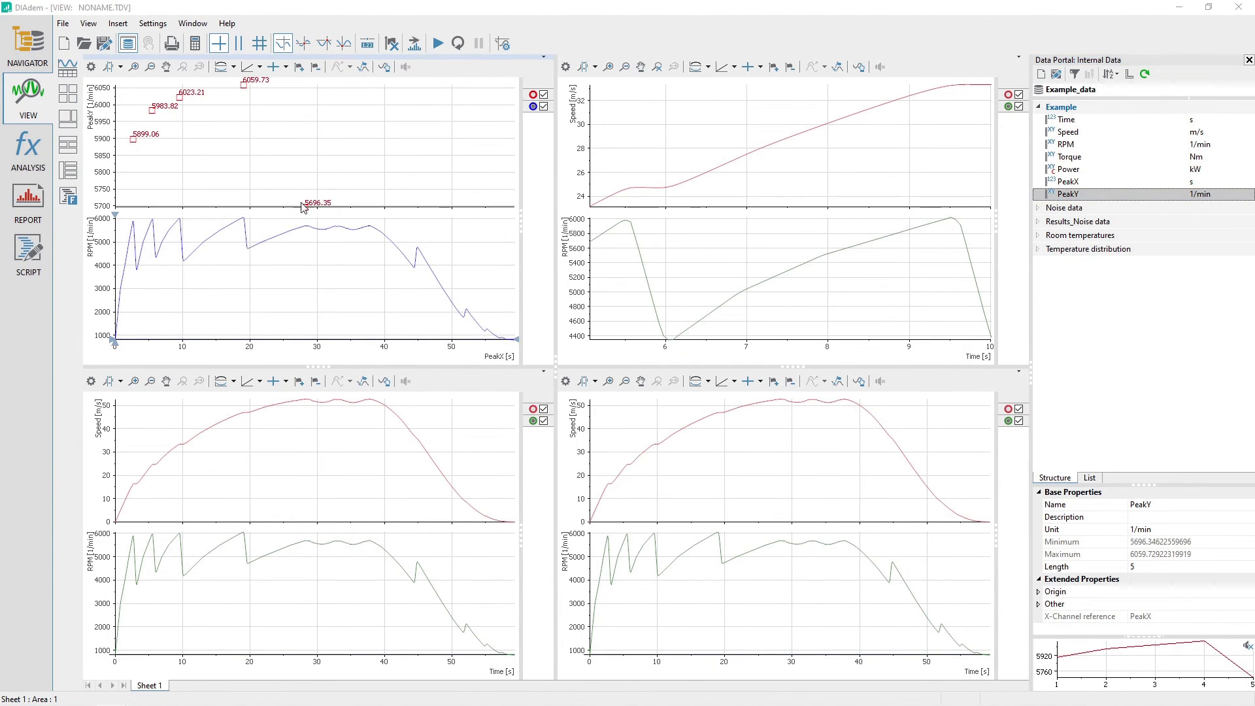
Step: Put peaks and RPM on one linear Y-axis, then widen the lower-left chart's legend
left_click(234, 67)
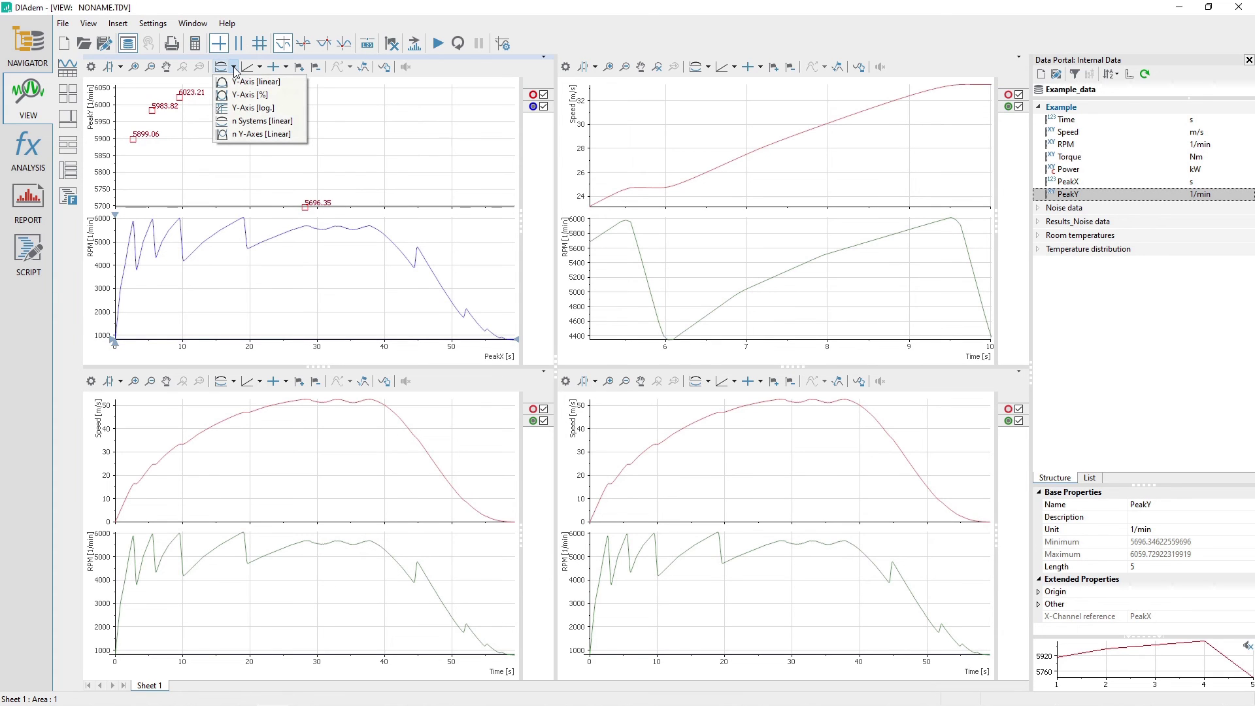
left_click(288, 82)
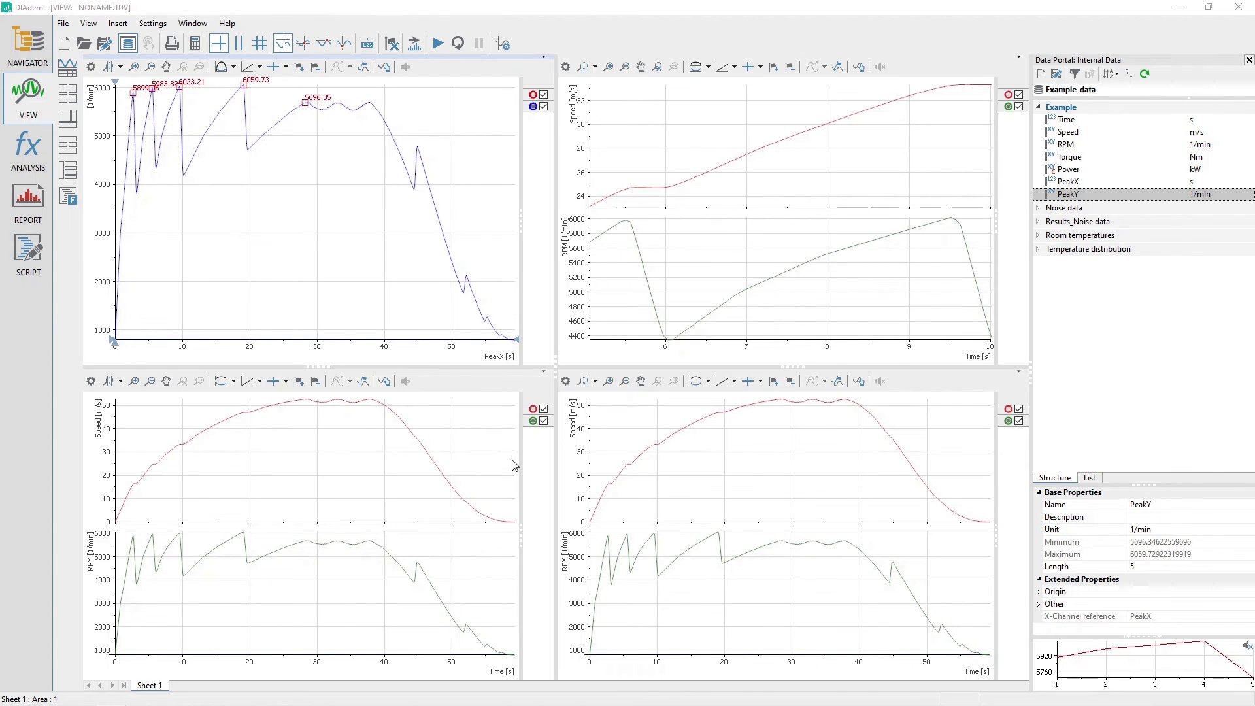
left_click(532, 464)
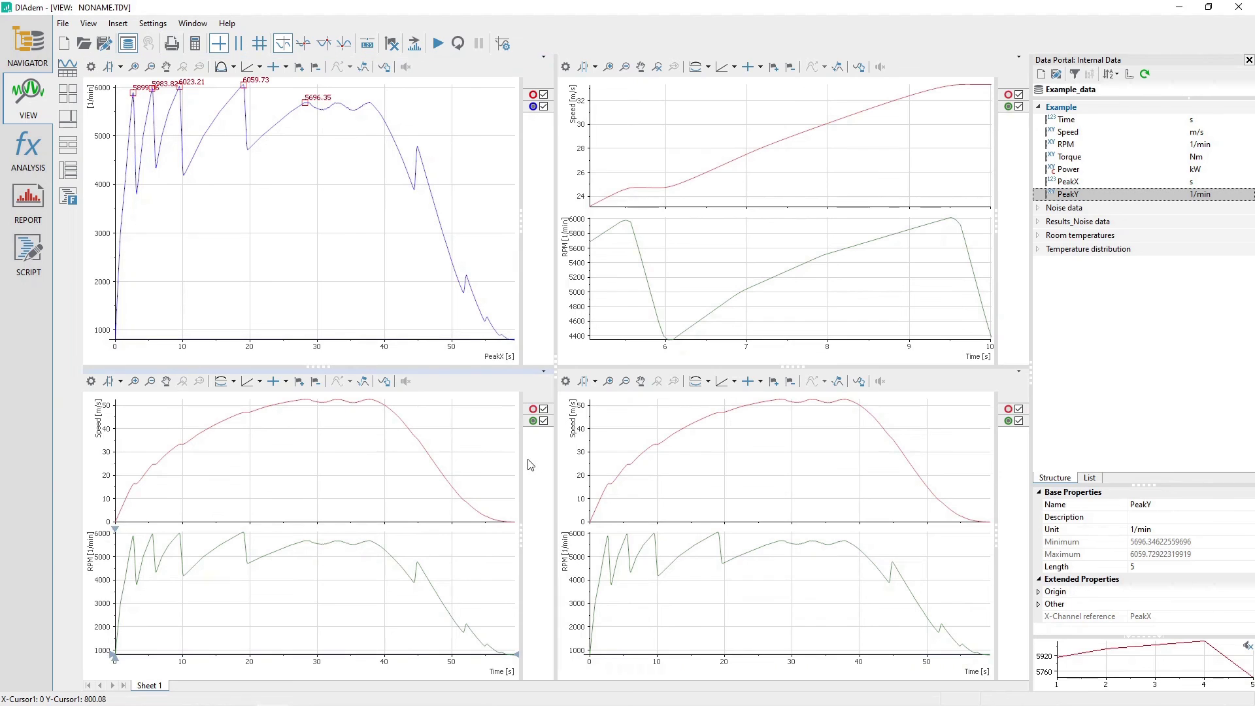
left_click_drag(521, 459, 438, 467)
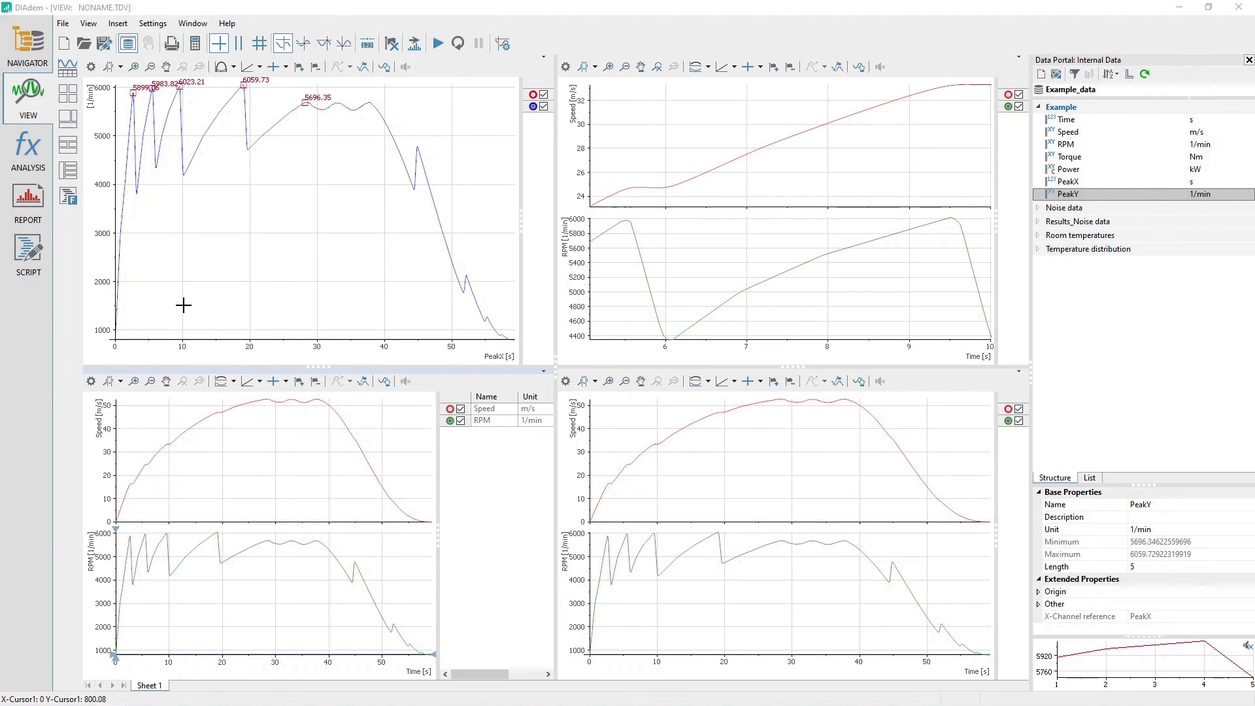
Step: Remove unit_string from the lower-left legend's displayed properties, leaving only the name
right_click(242, 445)
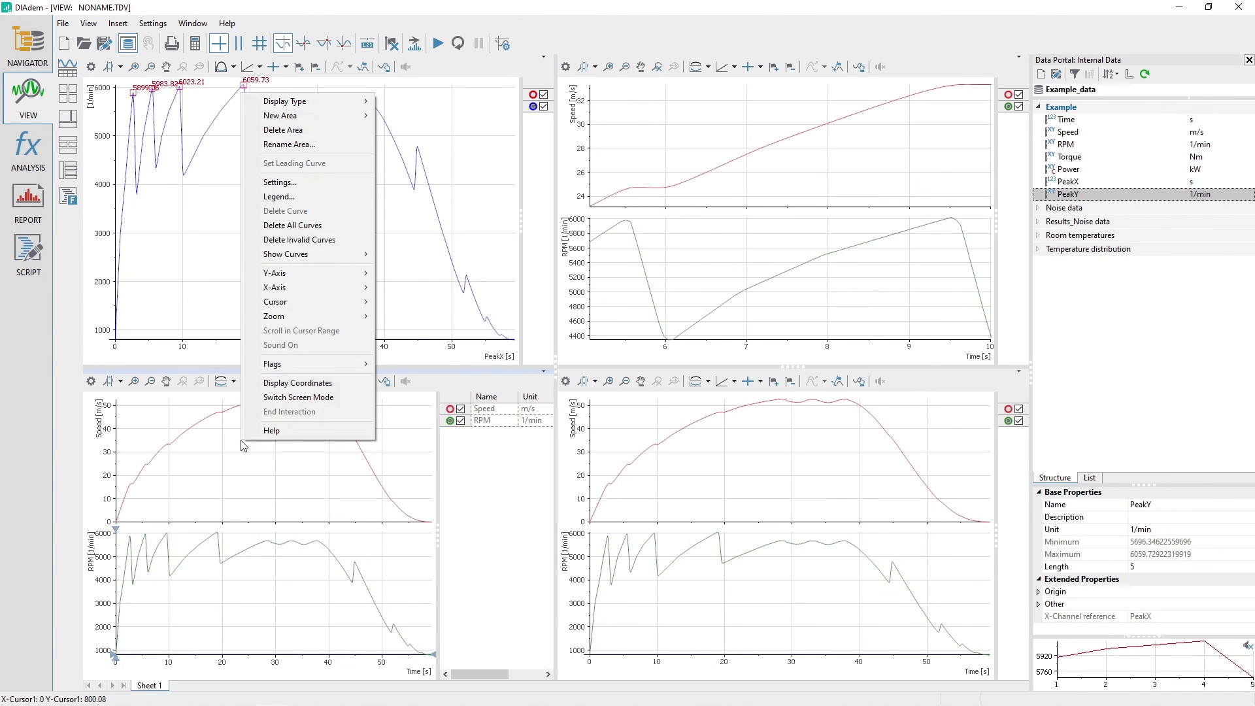
left_click(343, 199)
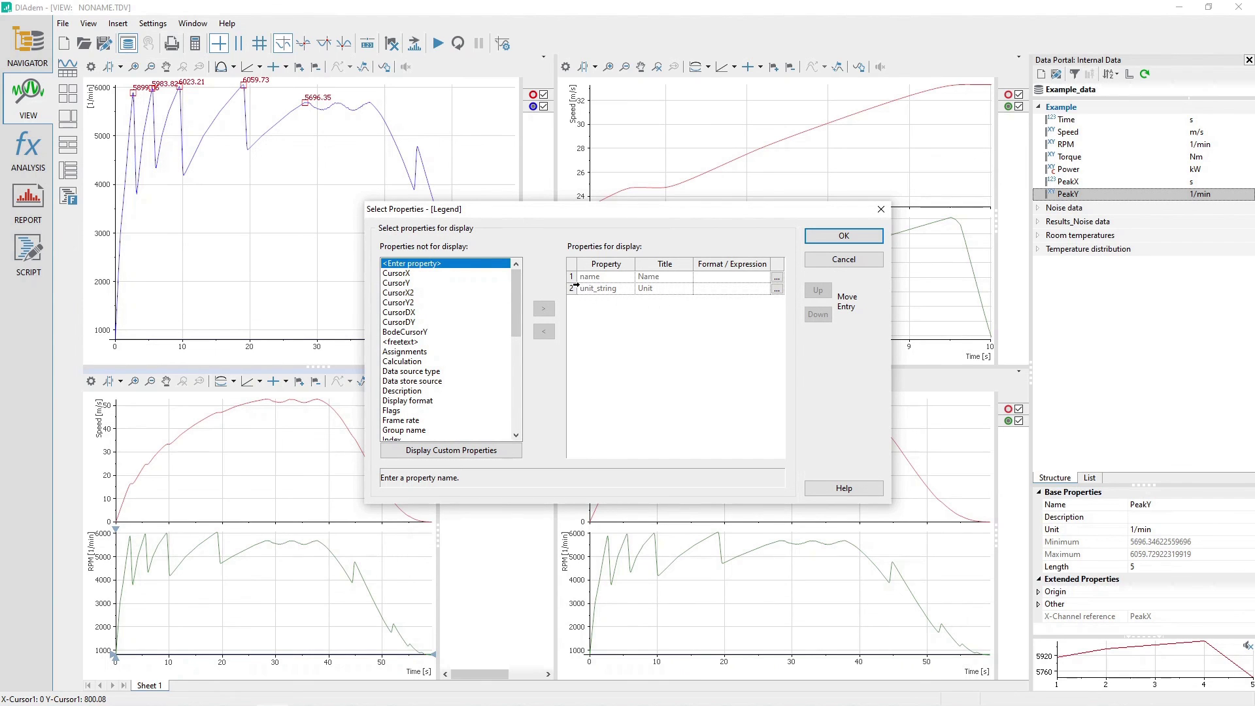
left_click(570, 289)
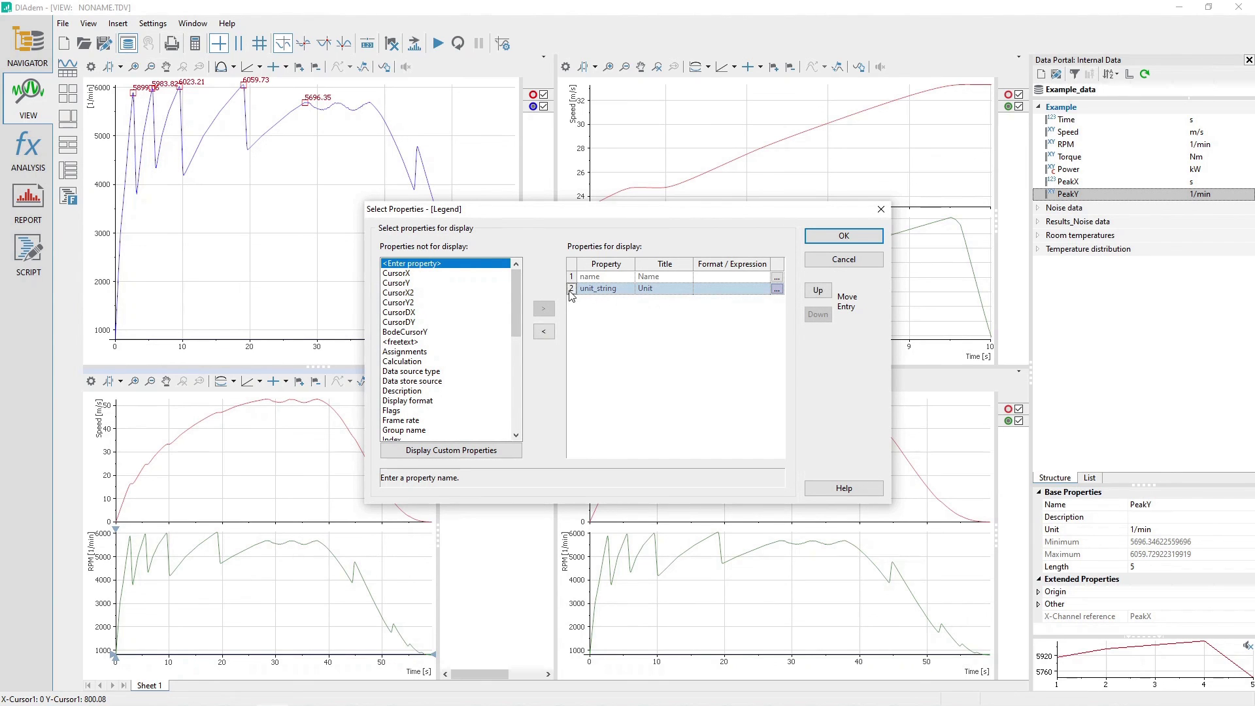
left_click(547, 334)
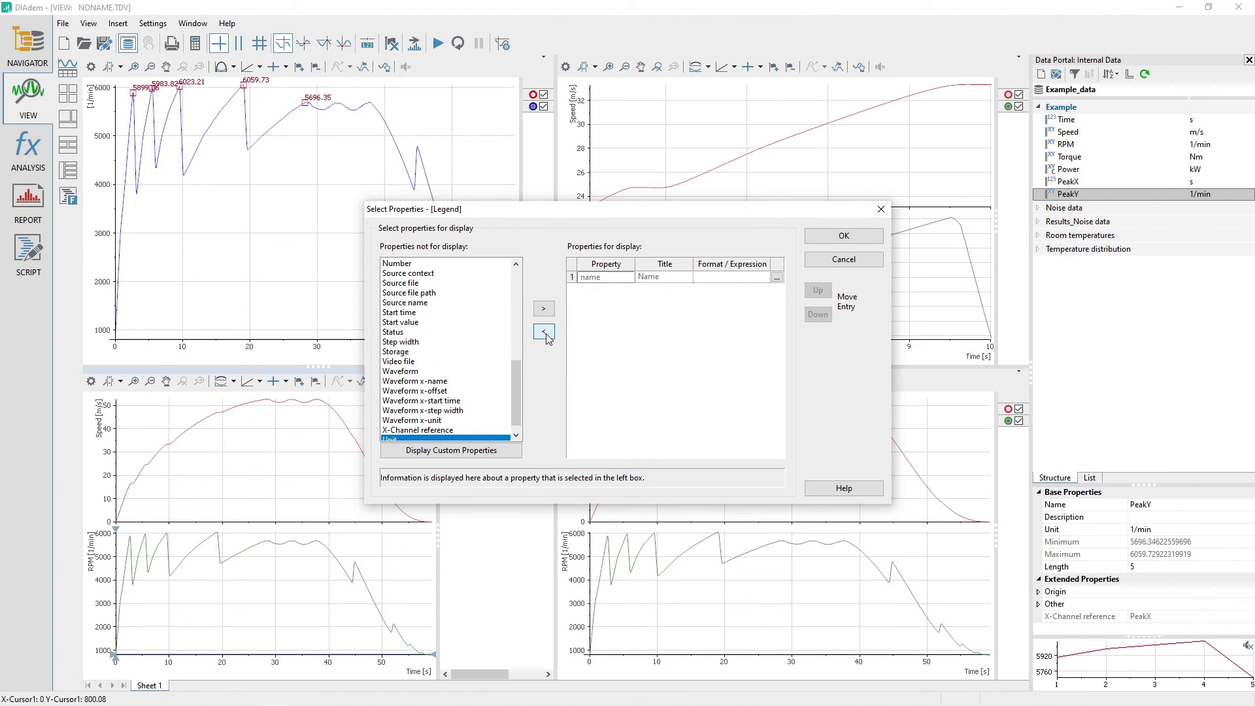